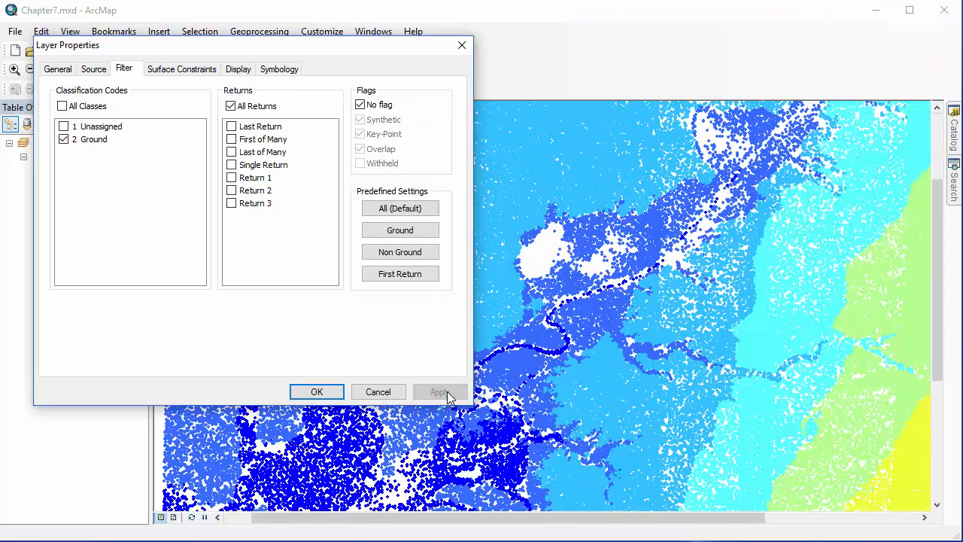
- Set the LAS point filter to include all classification codes and apply it
left_click(61, 106)
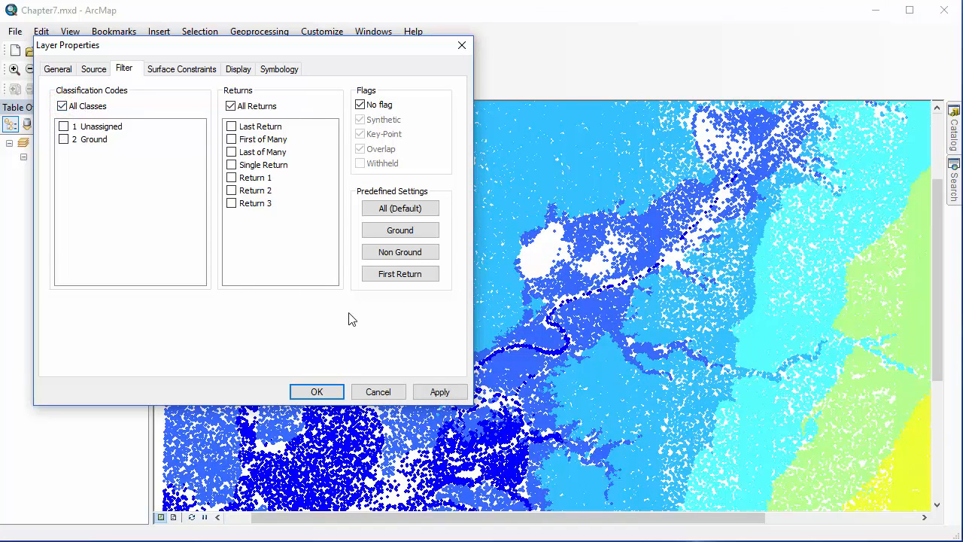
left_click(437, 391)
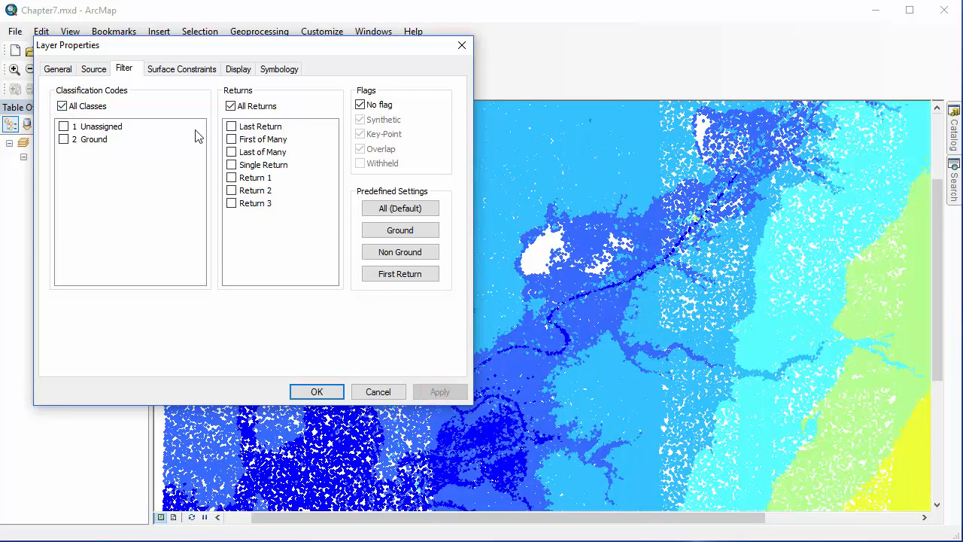
- Preview the points filtered to Single Return, Return 2, and Returns 1 and 2 together, and restore the filter to All Returns
left_click(231, 165)
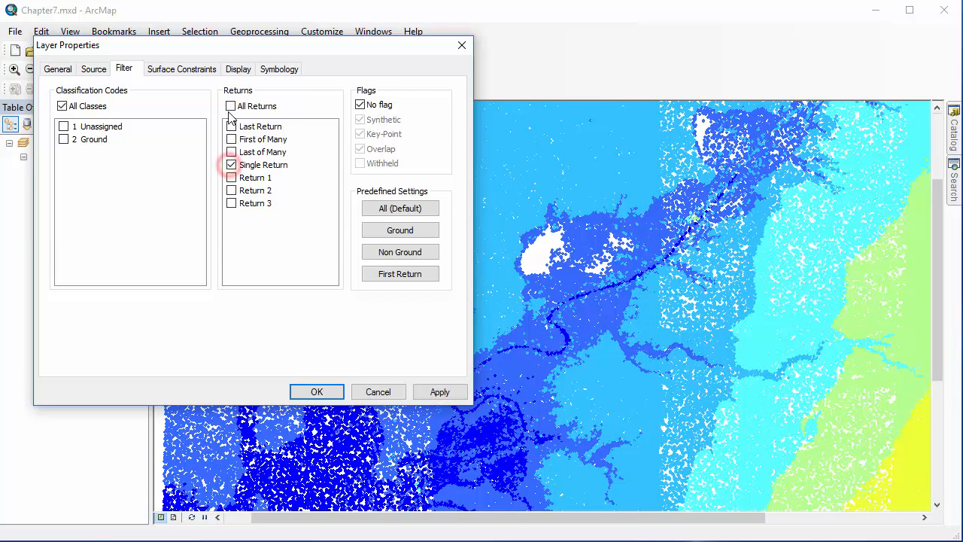
left_click(443, 393)
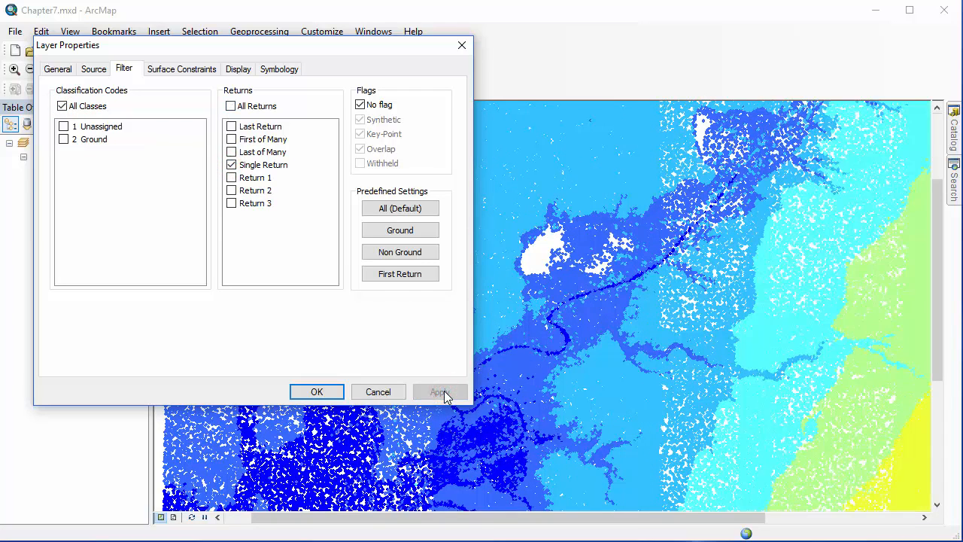
left_click(231, 190)
left_click(231, 165)
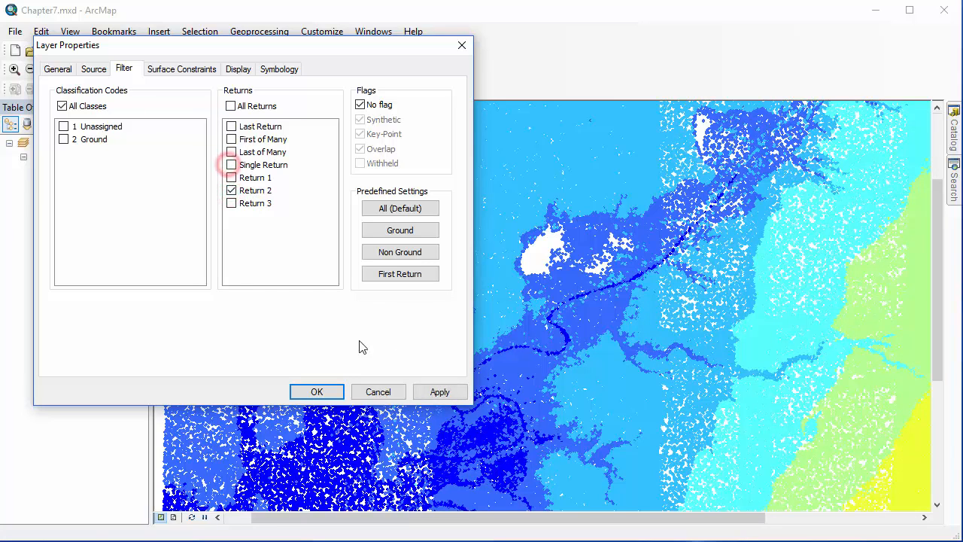
left_click(437, 392)
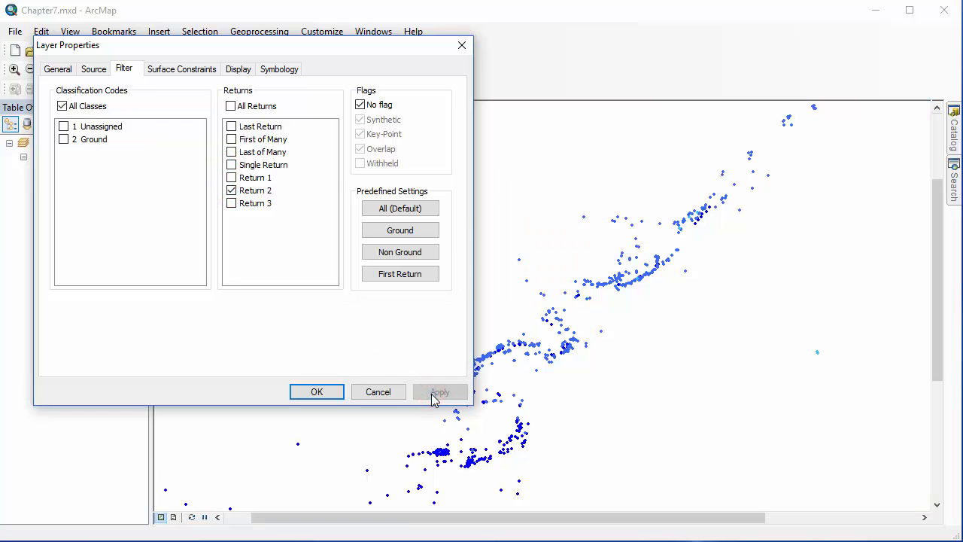
left_click(232, 178)
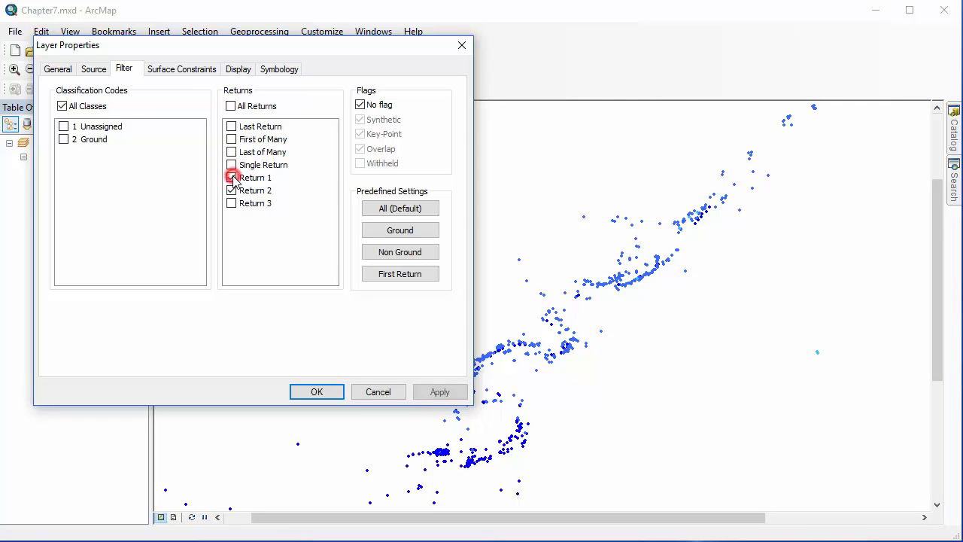
left_click(425, 392)
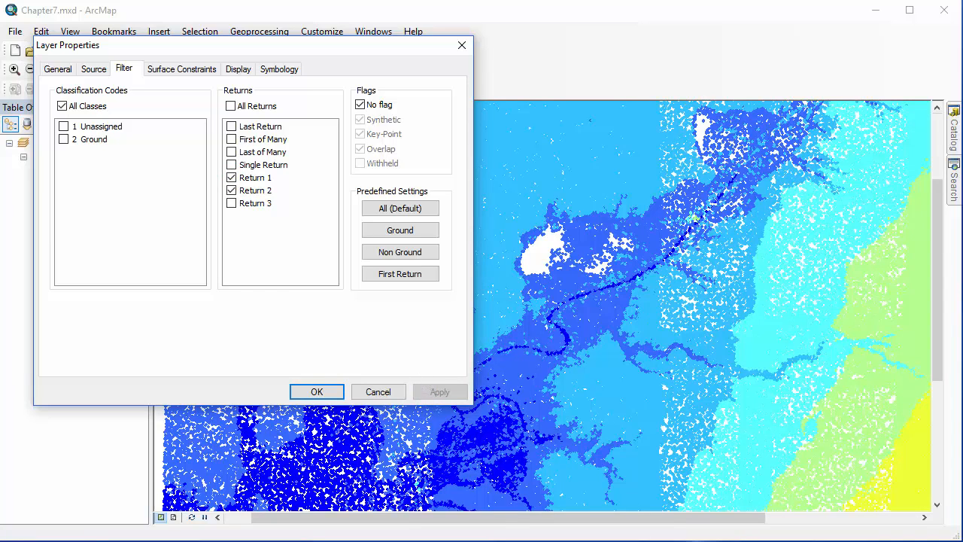
left_click(230, 106)
- Classify the LAS point elevation symbology by Equal Interval with 14 classes and apply it
left_click(269, 70)
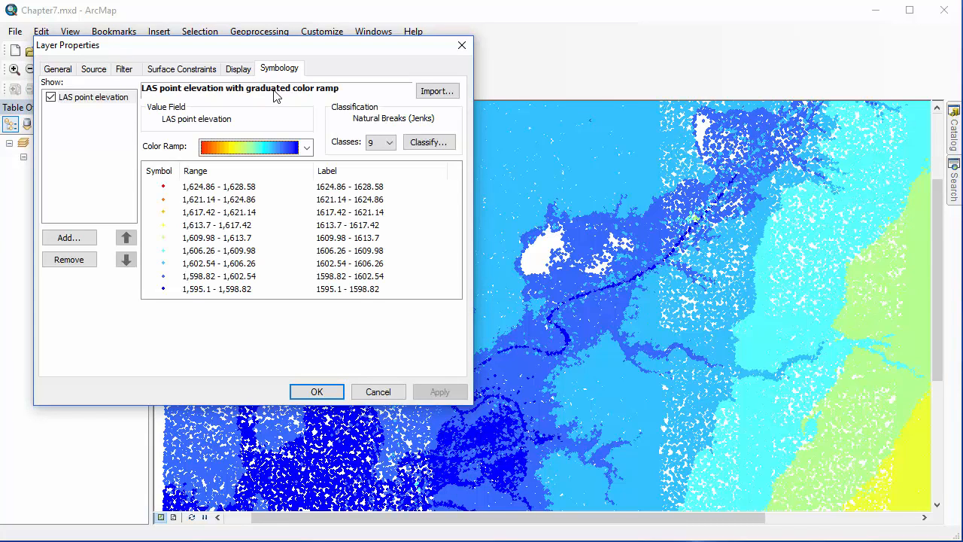
left_click(420, 142)
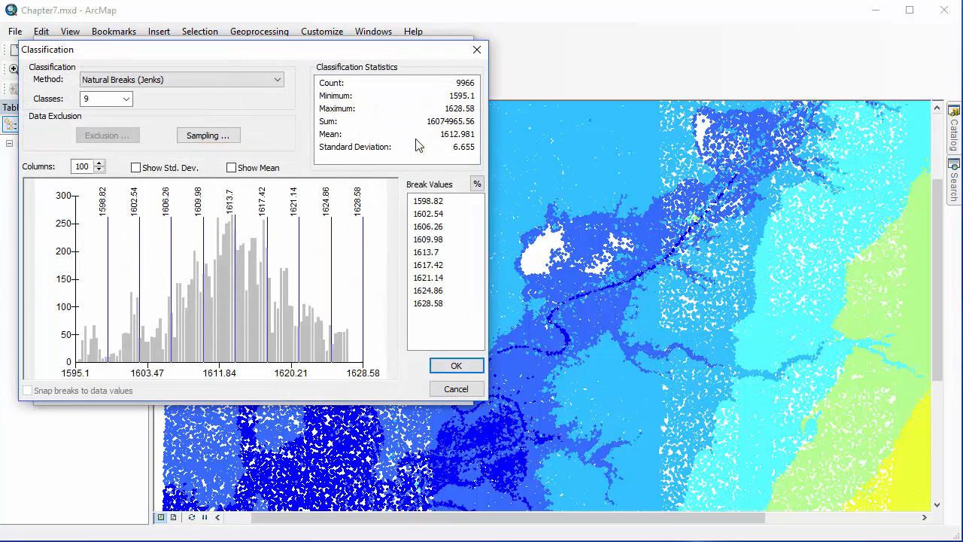
left_click(277, 80)
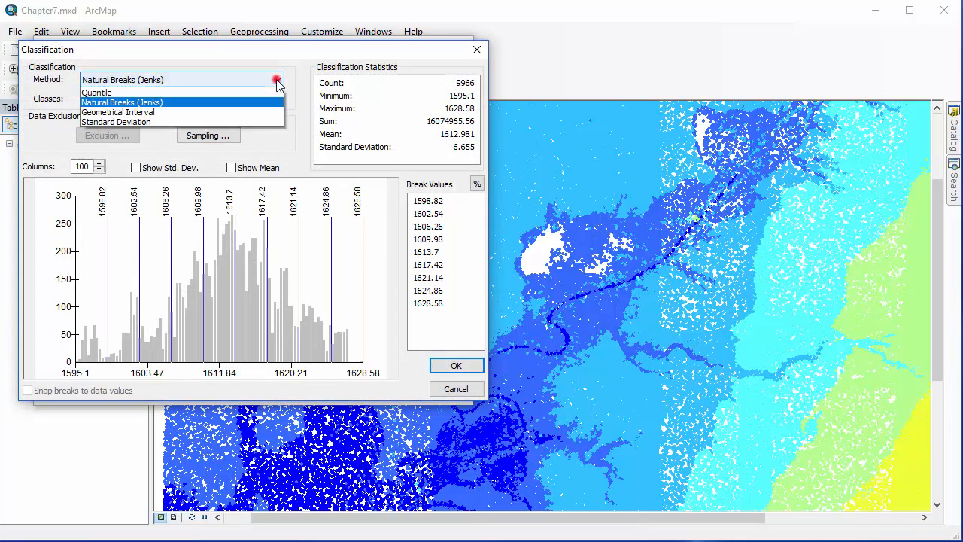
left_click(225, 104)
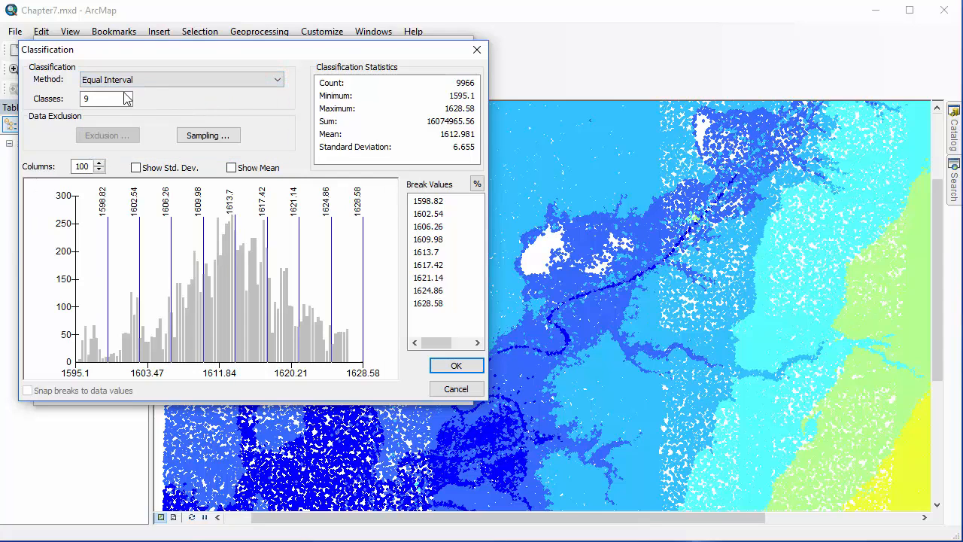
left_click(128, 101)
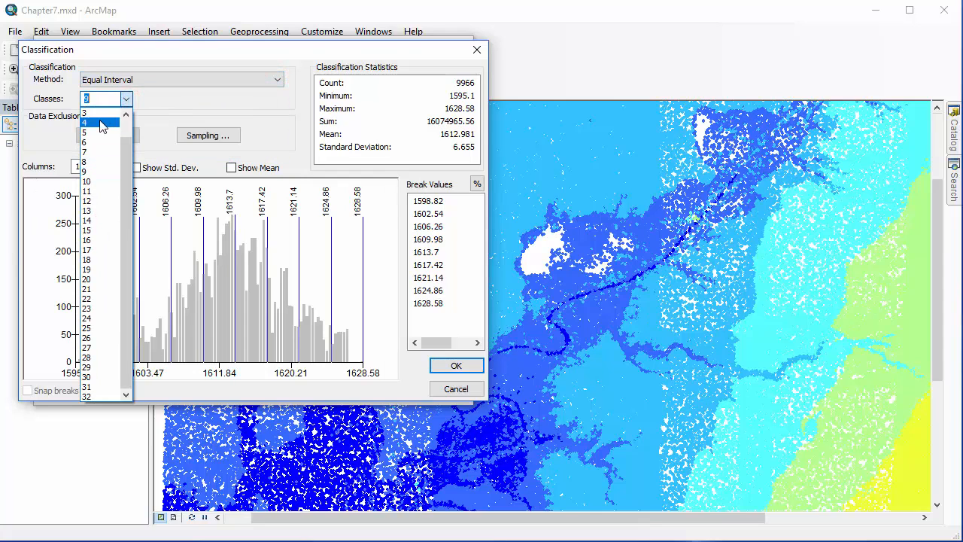
left_click(97, 220)
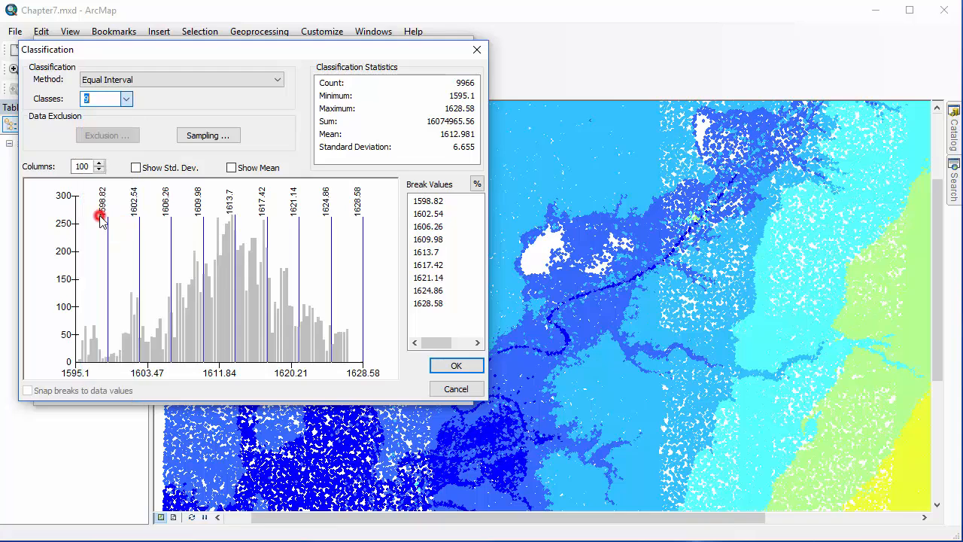
left_click(465, 365)
left_click(441, 391)
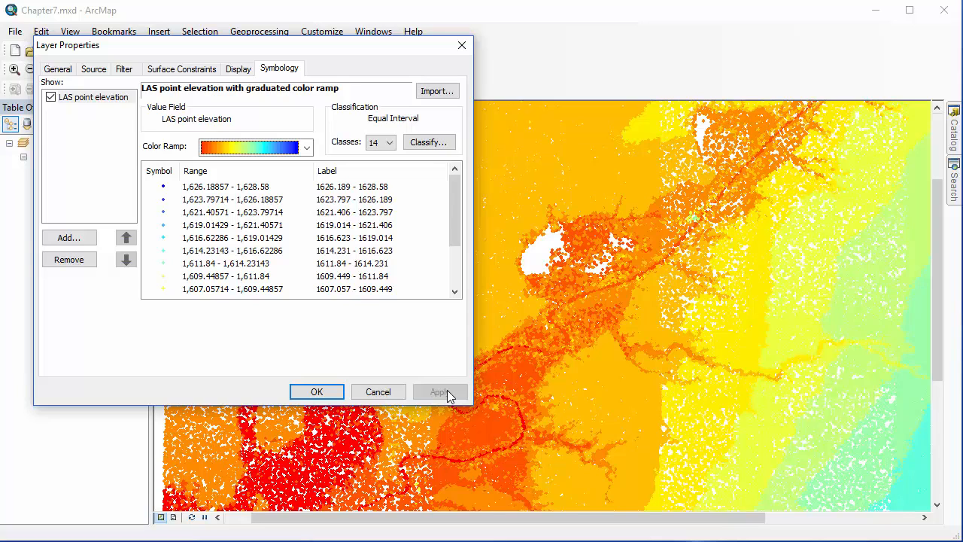
- Add a new LAS point elevation renderer with graduated color ramp and remove the existing 14-class renderer
left_click(78, 239)
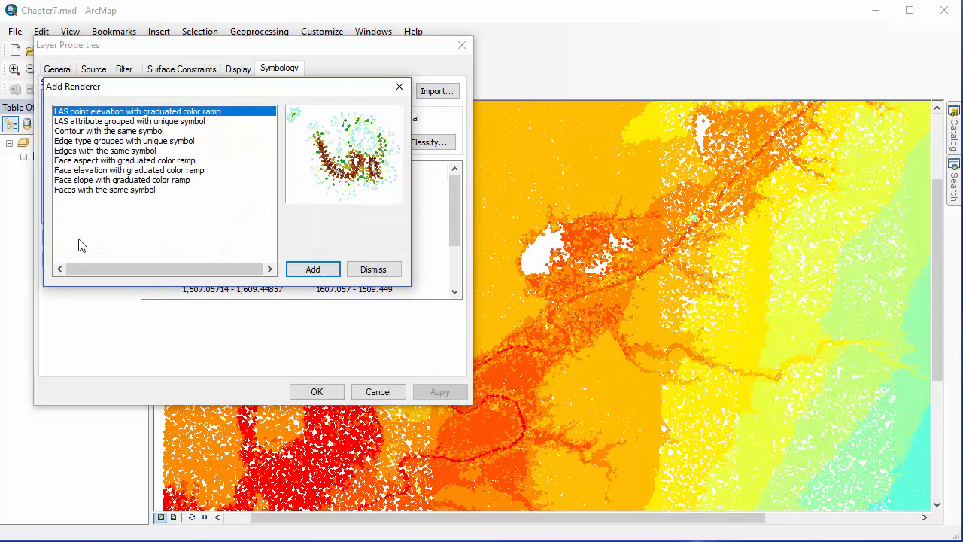
left_click_drag(316, 88, 726, 99)
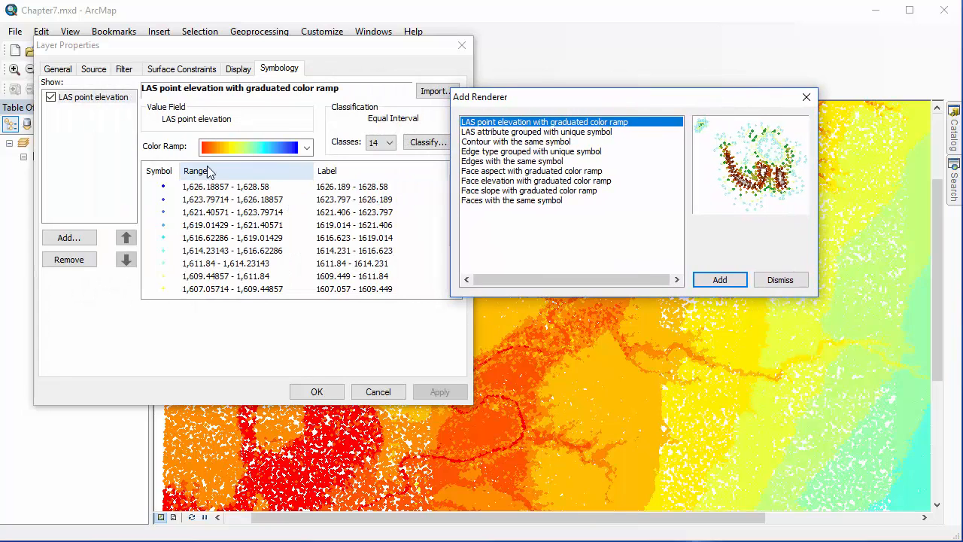
left_click(95, 143)
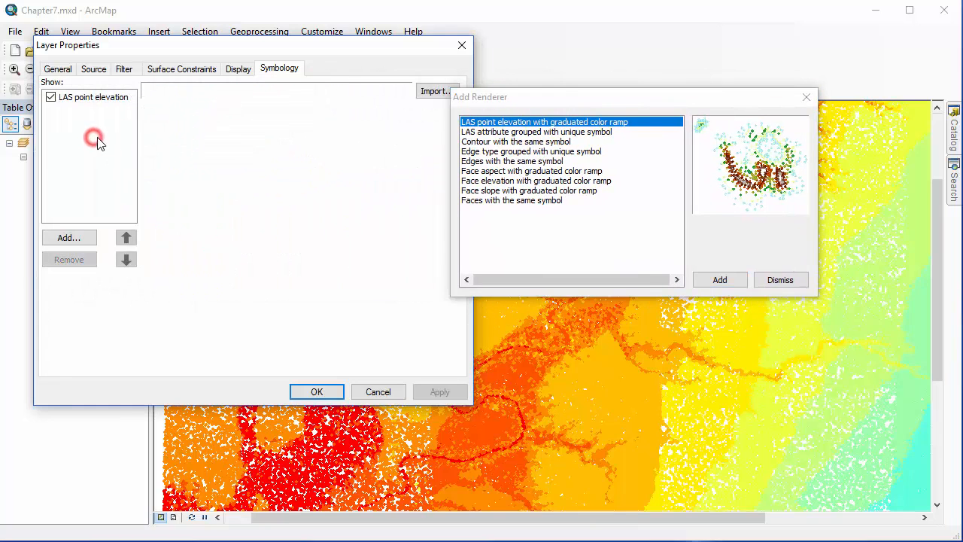
left_click(742, 280)
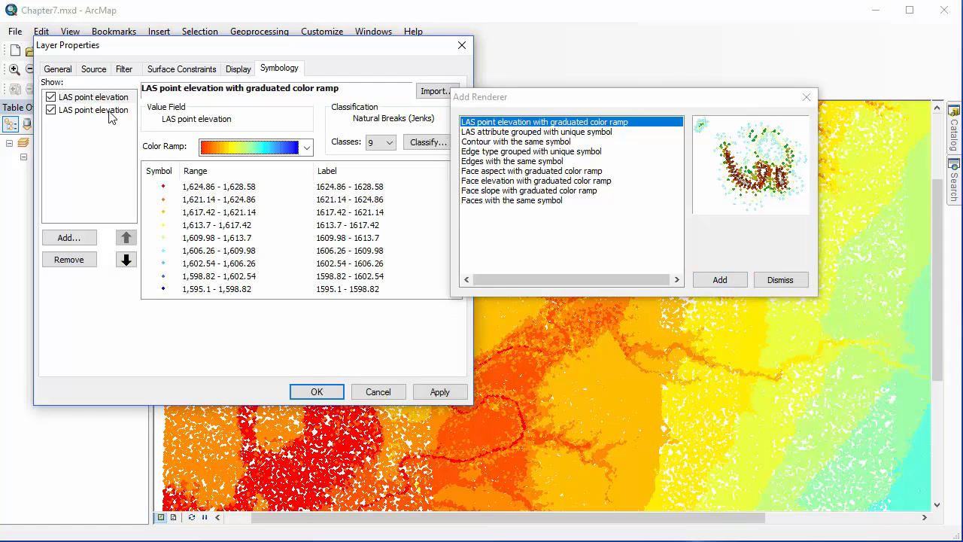
left_click(109, 113)
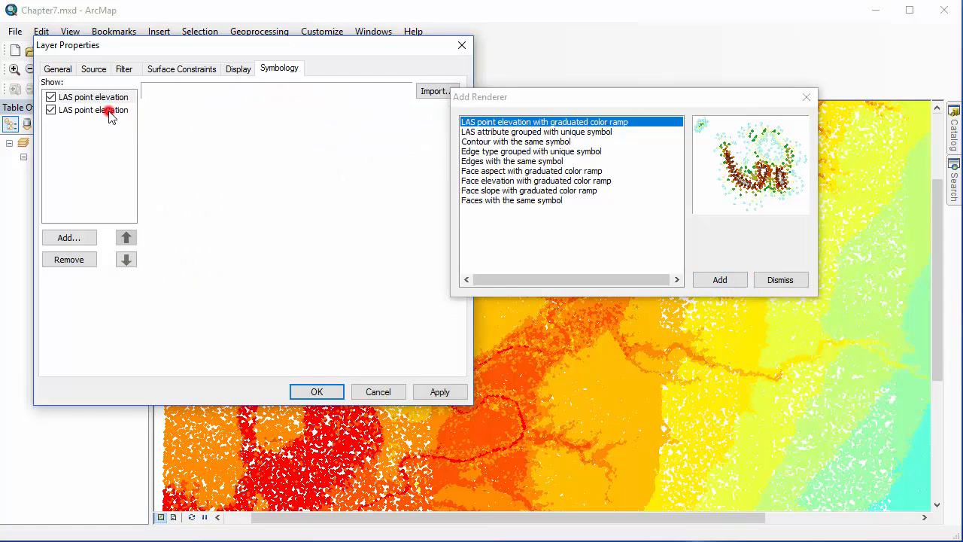
left_click(90, 260)
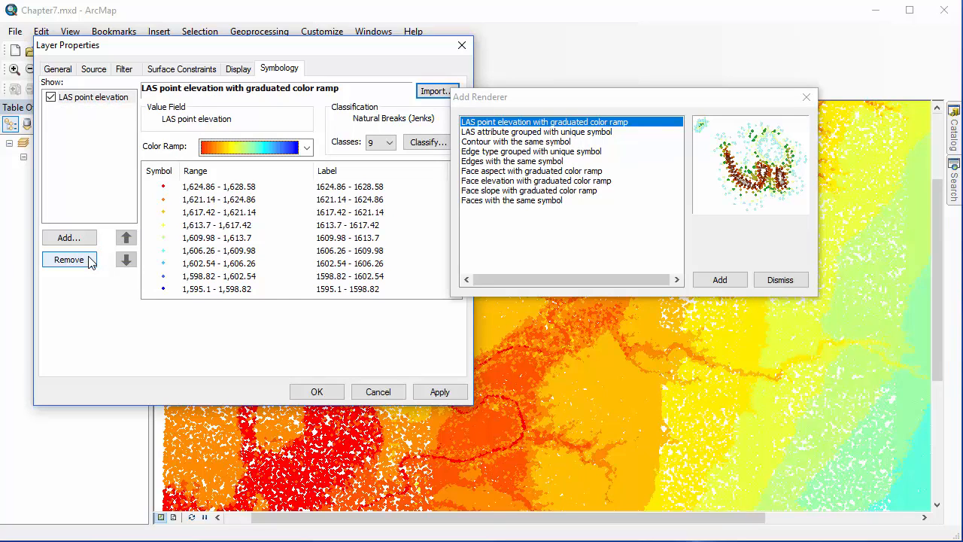
- Add the renderers for LAS attribute grouped with unique symbol and contour with the same symbol
double_click(481, 132)
left_click(474, 141)
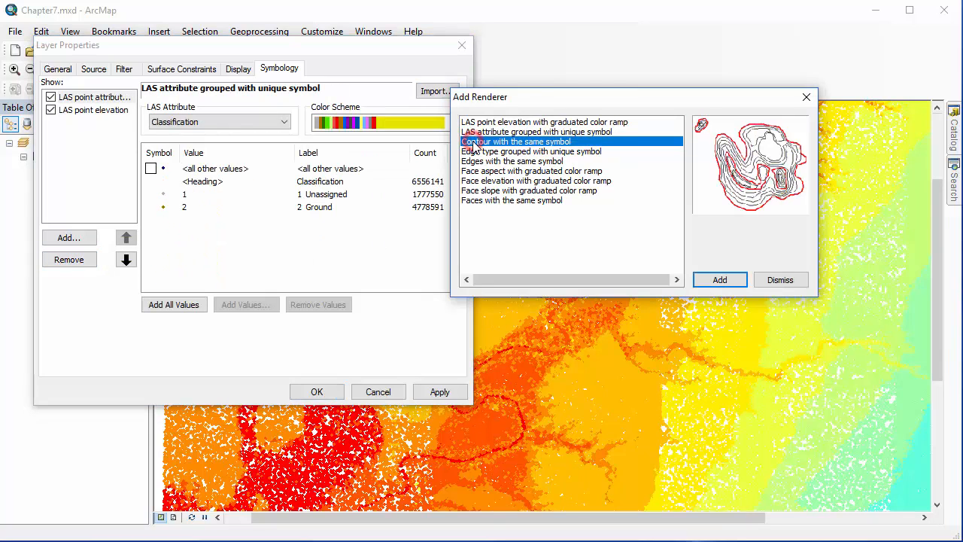
left_click(721, 280)
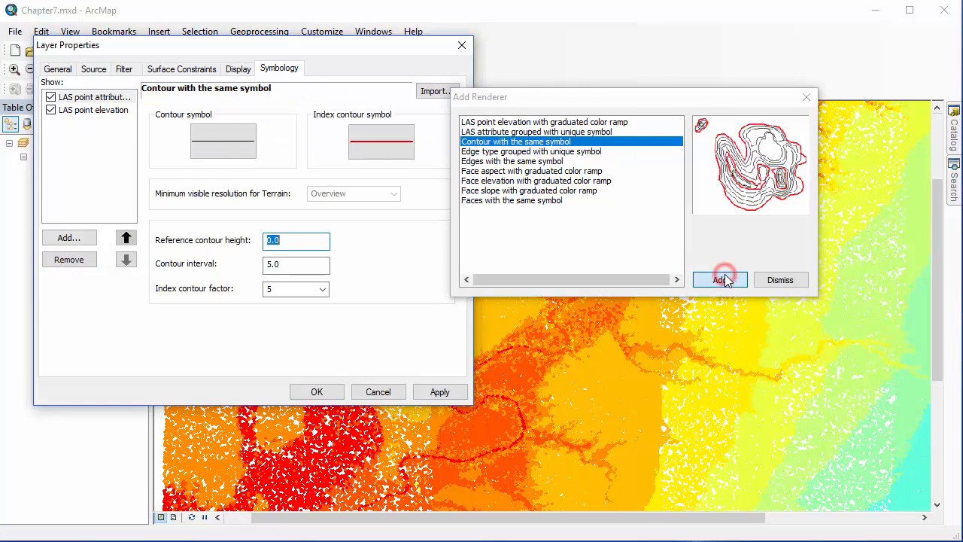
- Add the face aspect and face elevation renderers with graduated color ramps and apply the symbology to the layer
left_click(543, 172)
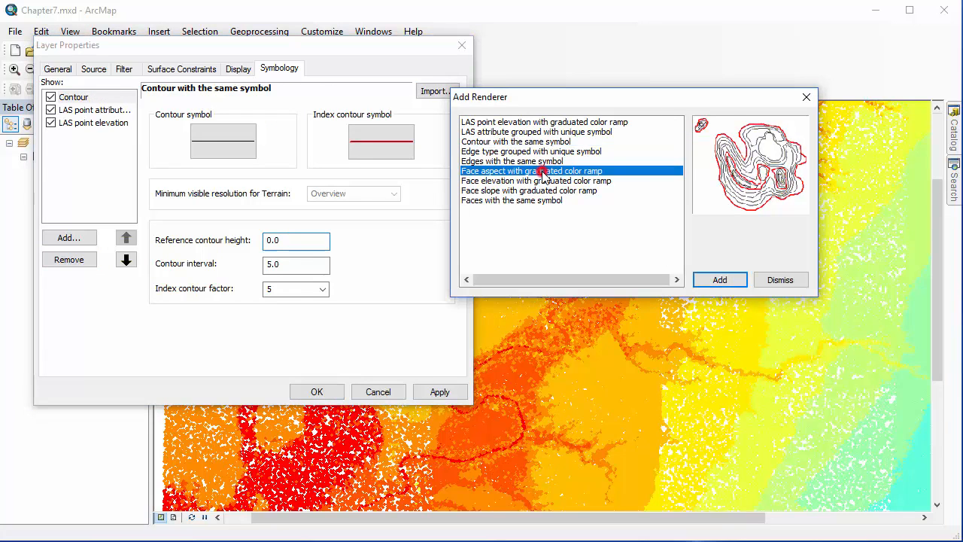
left_click(715, 282)
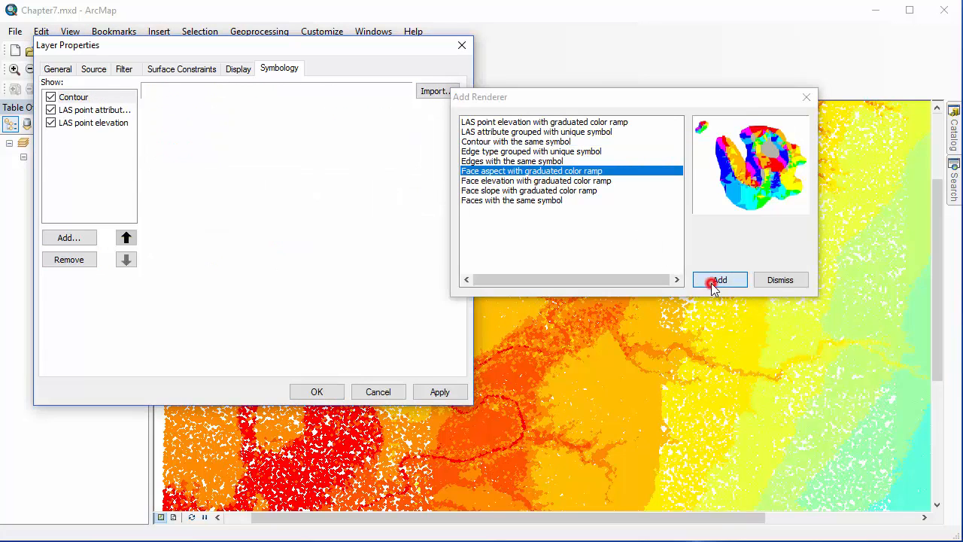
left_click(564, 182)
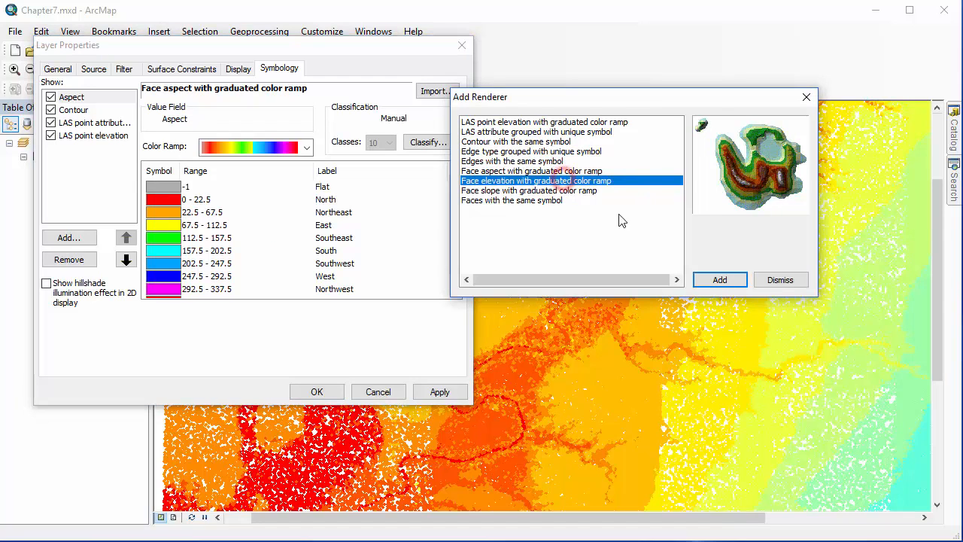
left_click(712, 280)
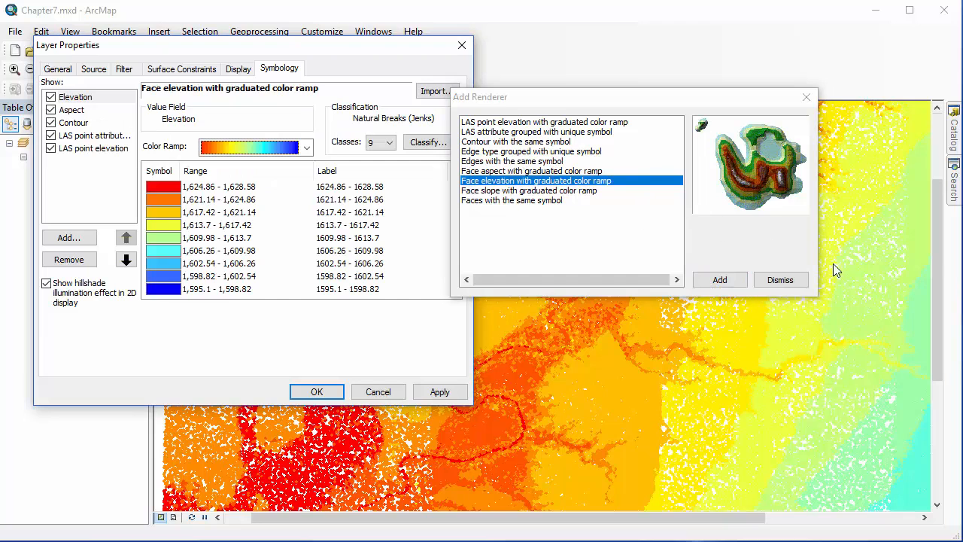
left_click(804, 286)
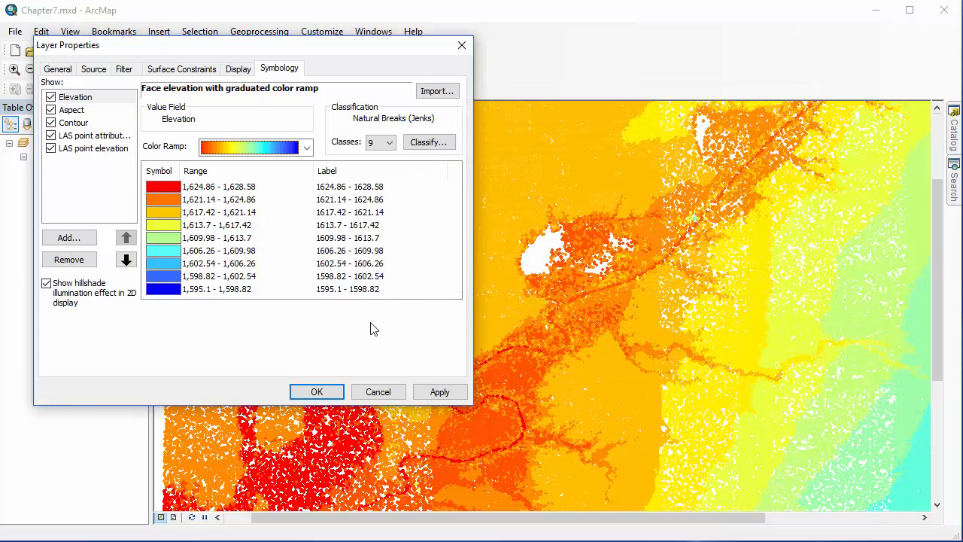
left_click(430, 392)
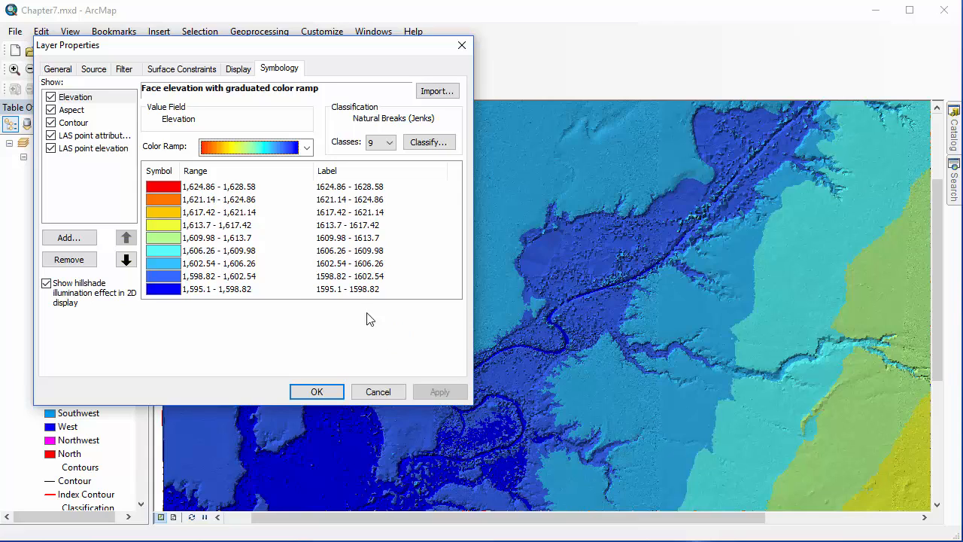
- Turn off the Aspect, Contour, LAS point attribute and LAS point elevation renderers, keeping only Elevation, and apply
left_click(50, 110)
left_click(50, 122)
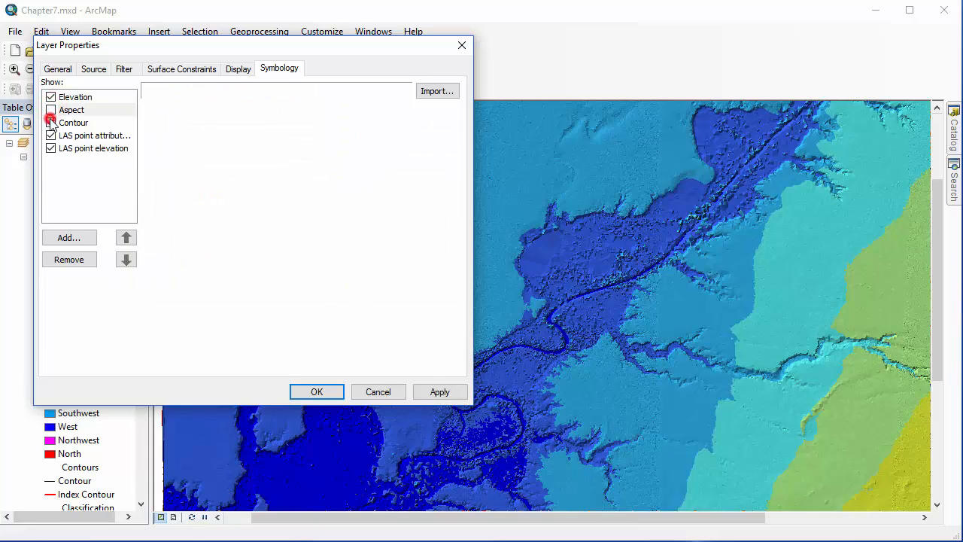
left_click(51, 135)
left_click(51, 149)
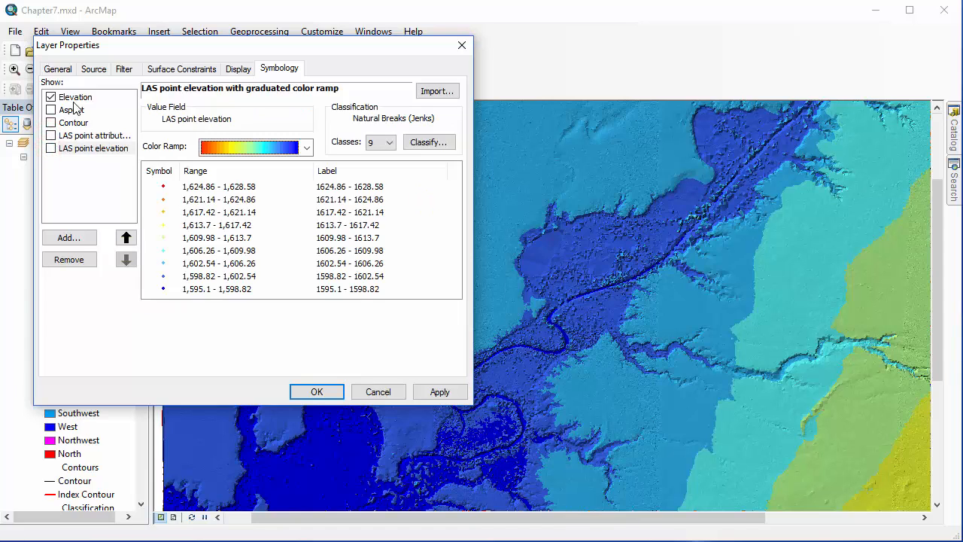
left_click(67, 97)
left_click(438, 391)
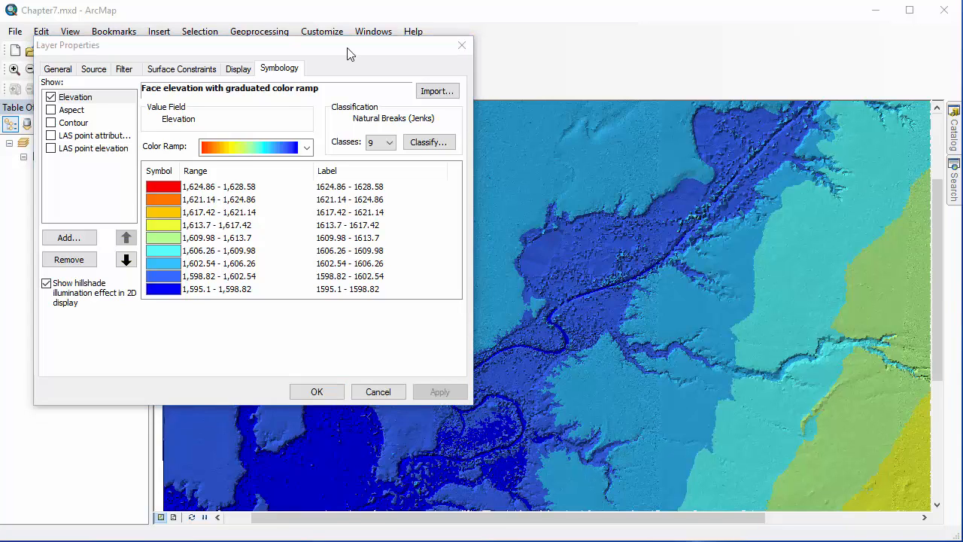
- Accept the layer properties and show the map at its full extent
left_click_drag(351, 52, 826, 37)
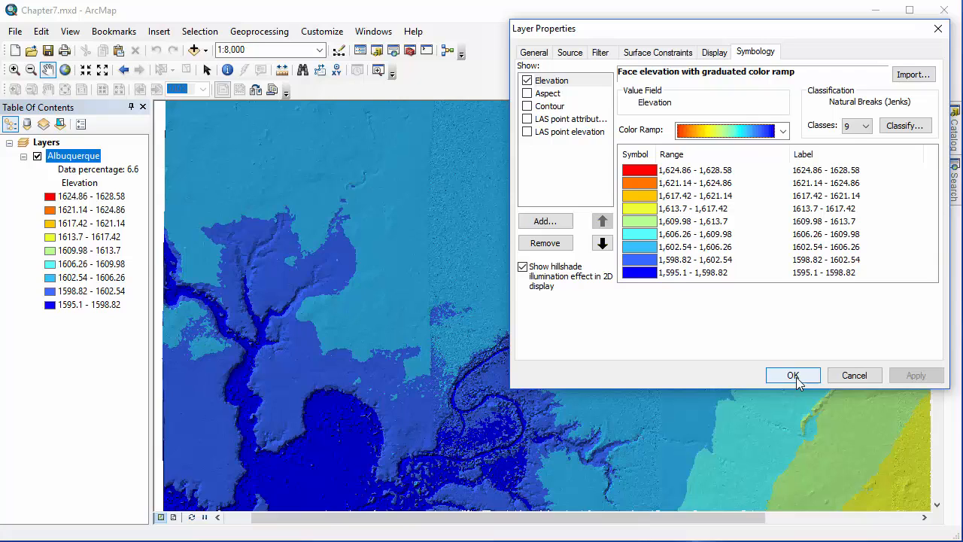
left_click(794, 375)
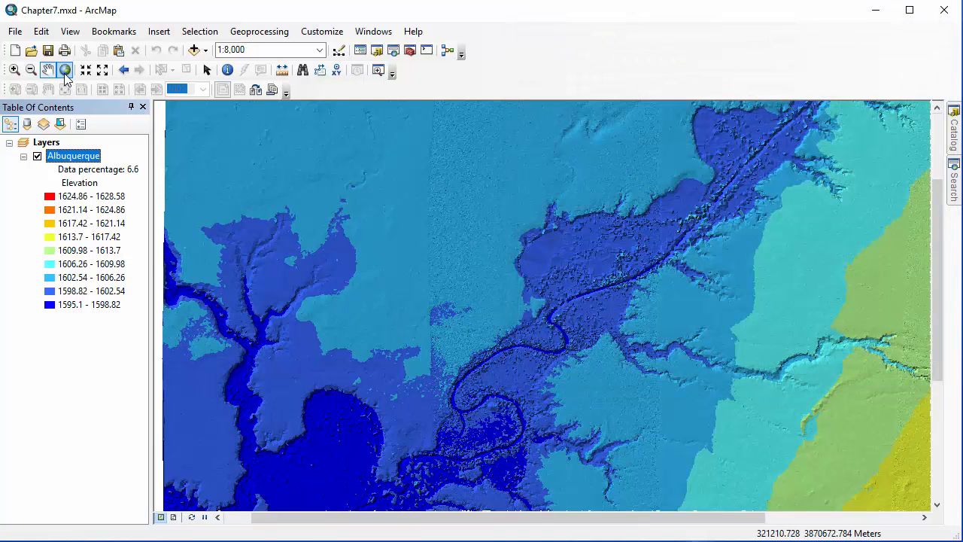
left_click(65, 70)
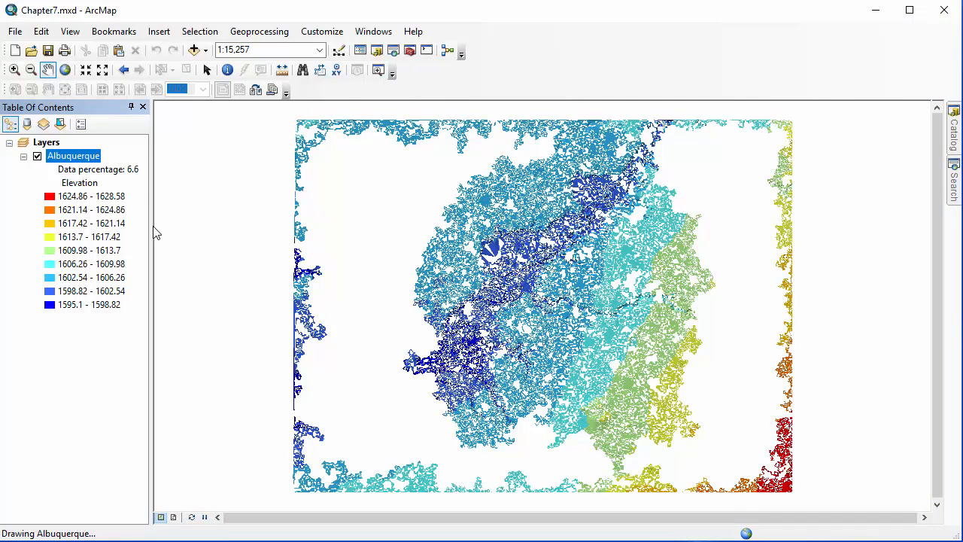
- Open the layer properties of the Albuquerque dataset and move the dialog aside to uncover the map
left_click(85, 159)
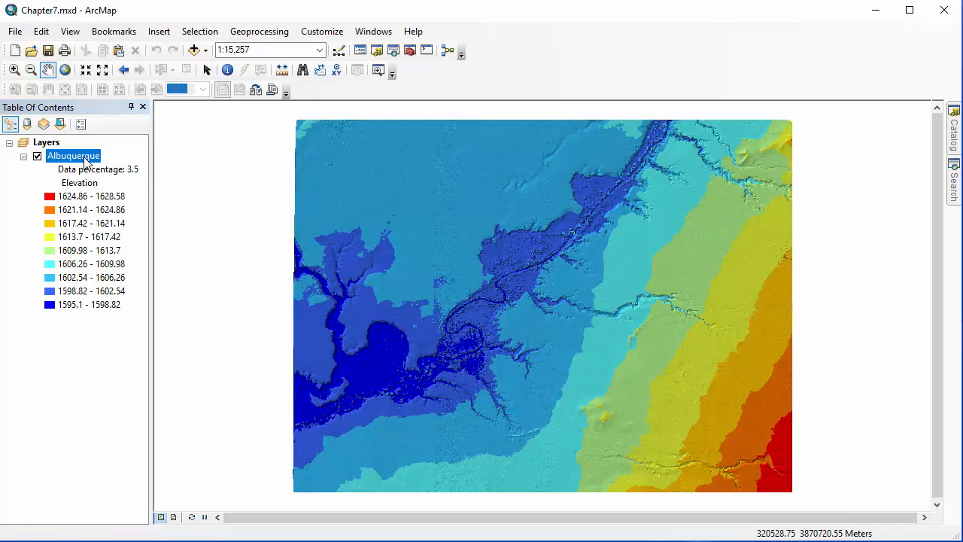
right_click(85, 159)
left_click(127, 343)
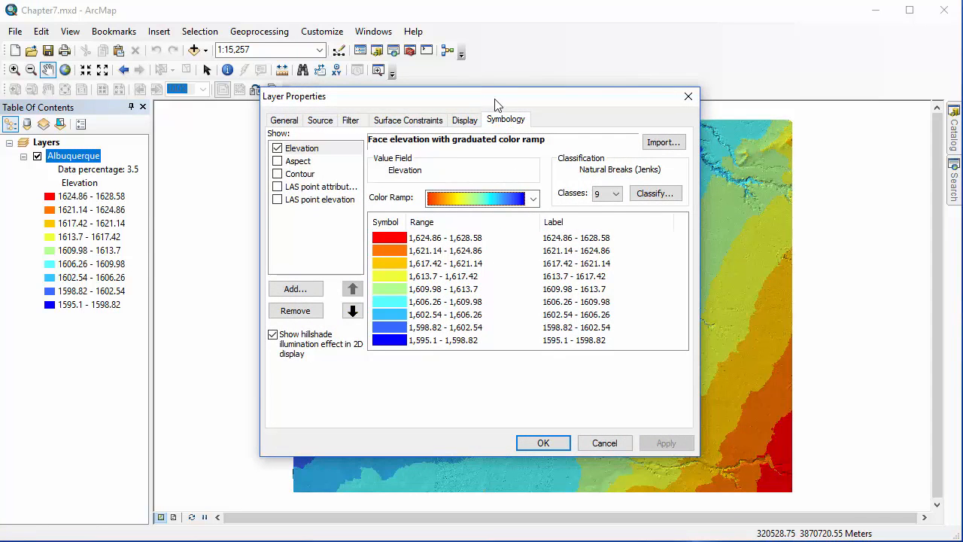
left_click_drag(495, 104, 759, 23)
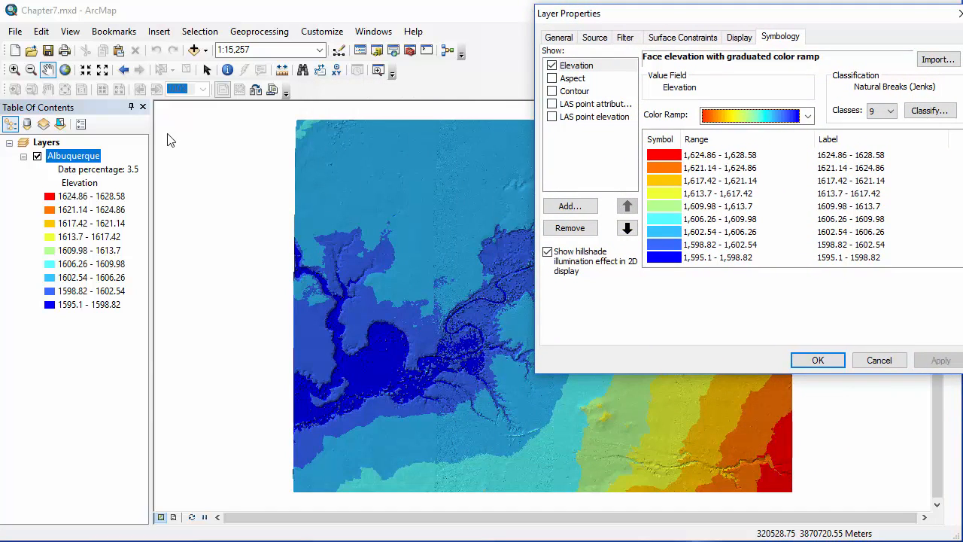
- Show only the LAS point attribute renderer in place of Elevation, apply it, and bring up its classification settings
left_click(554, 103)
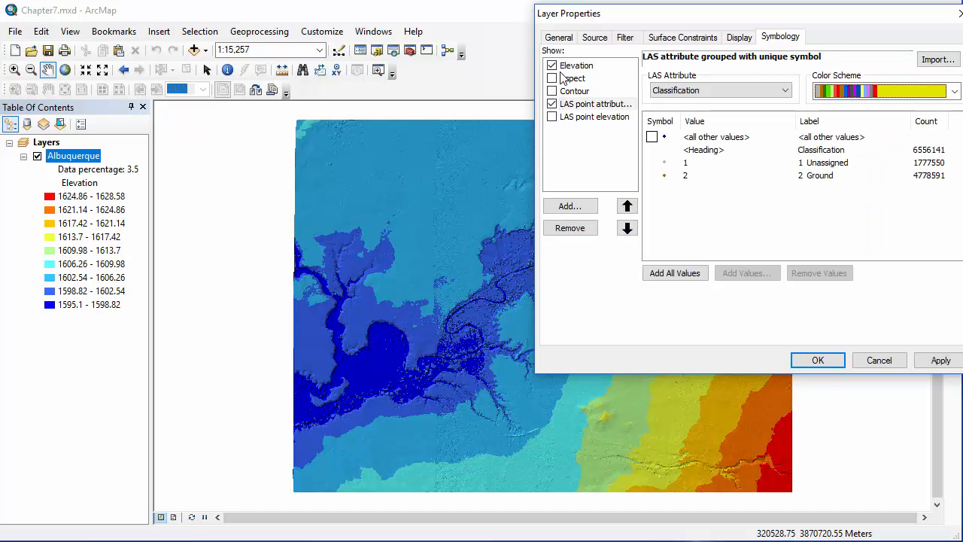
left_click(555, 68)
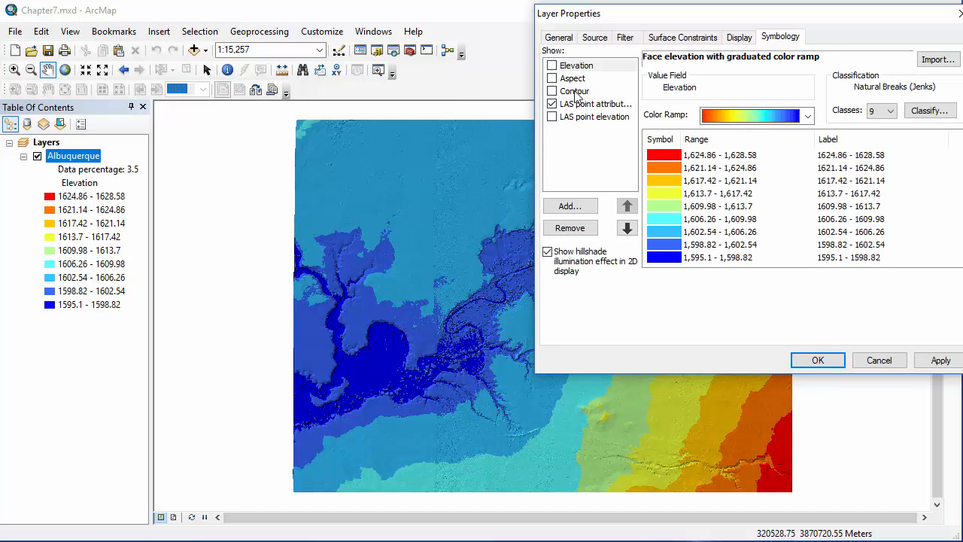
left_click(933, 362)
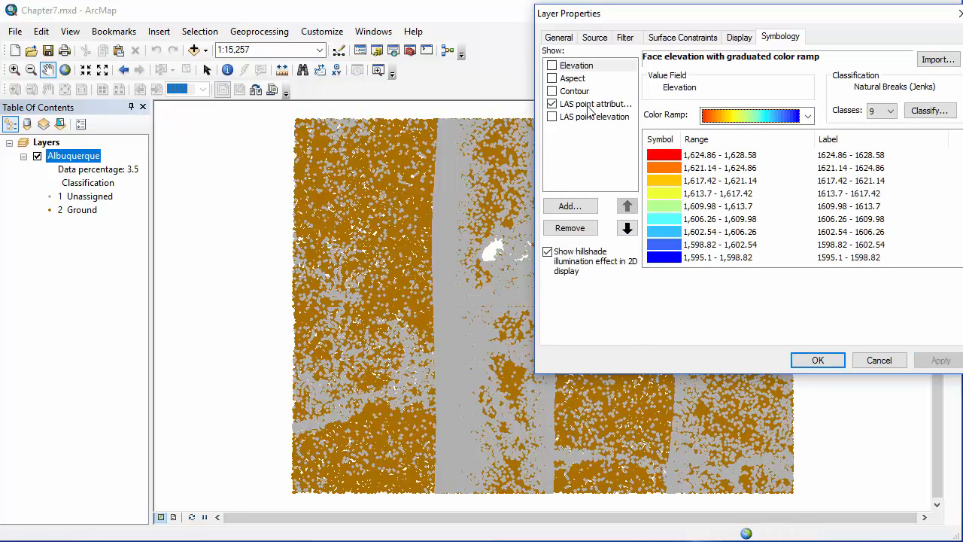
left_click(596, 108)
left_click(595, 110)
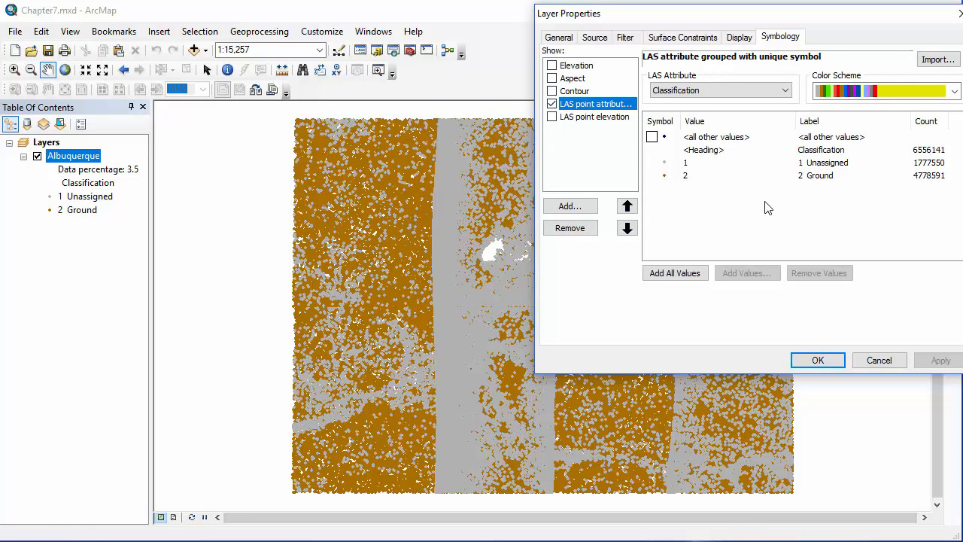
- Show the layer with only the Aspect renderer instead of LAS point attribute, apply it, and bring up its color classes
left_click(553, 79)
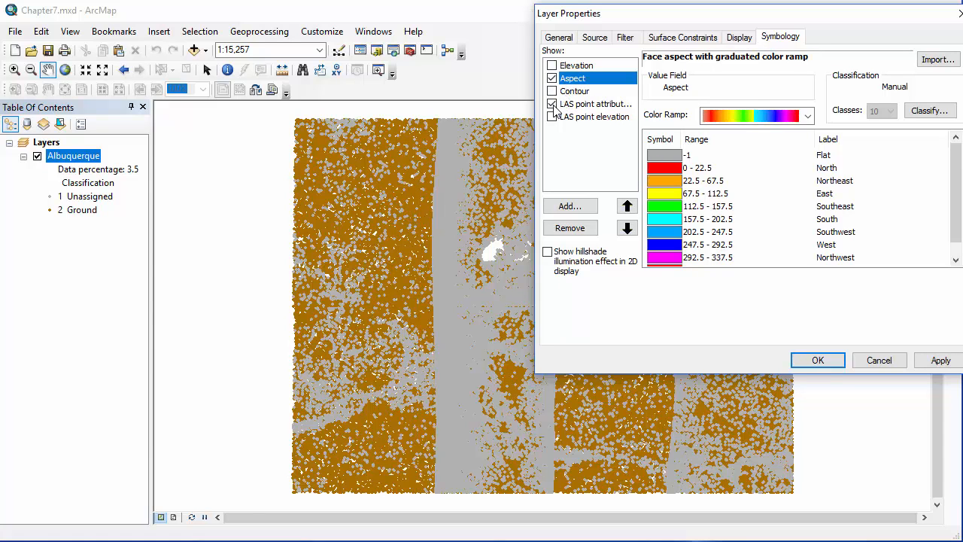
left_click(566, 105)
left_click(931, 362)
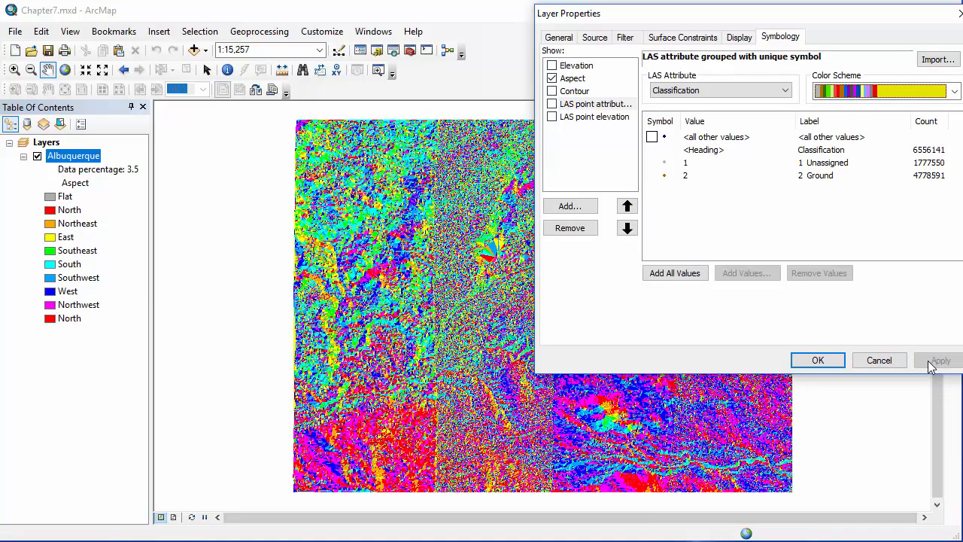
left_click(578, 80)
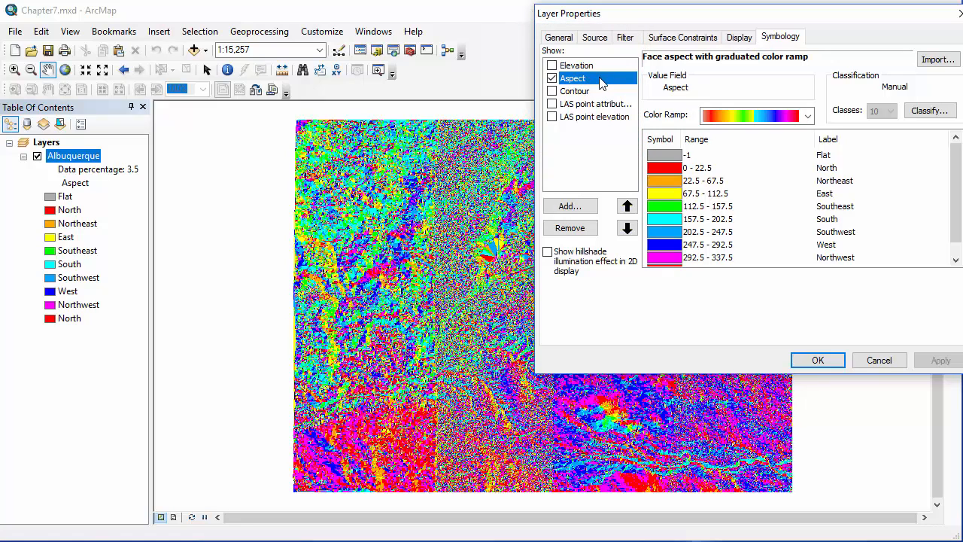
- Turn off the Aspect renderer, turn on Contour, and apply the symbology to the layer
left_click(553, 79)
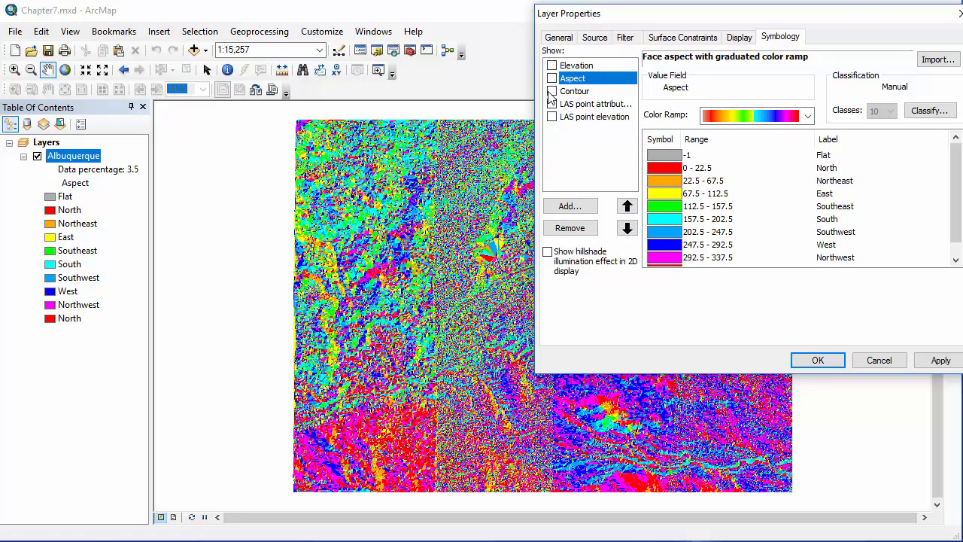
left_click(552, 91)
left_click(586, 92)
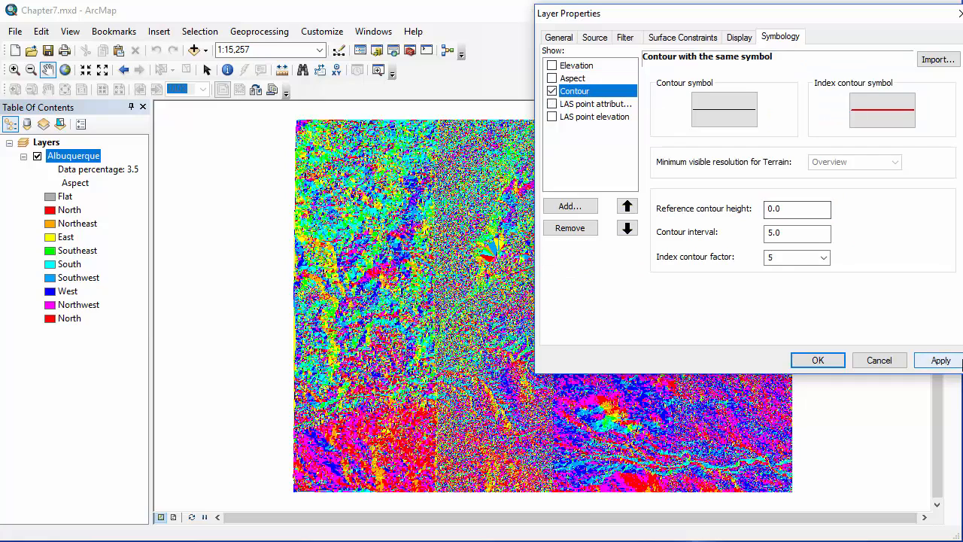
left_click(941, 361)
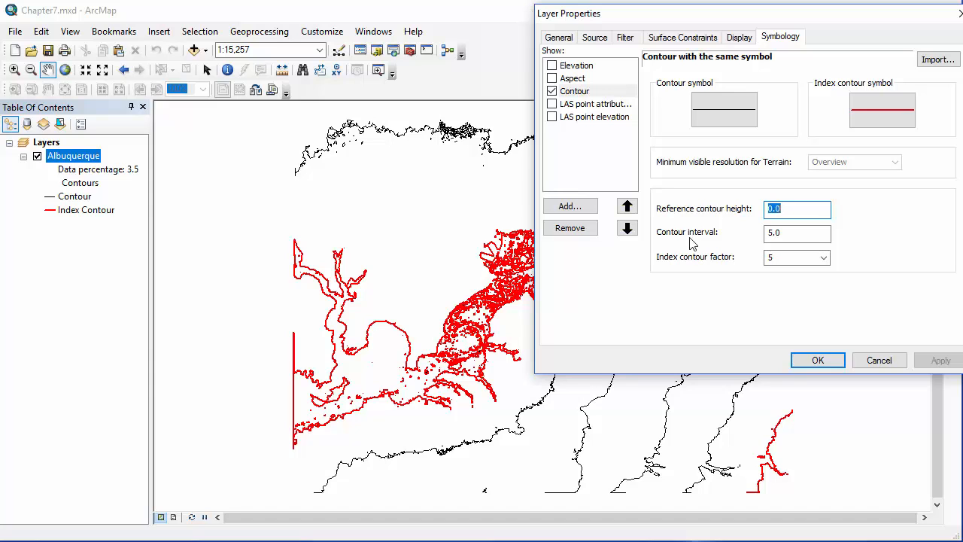
- Move the Contour renderer to the top of the drawing order, turn on Elevation beneath it, and apply
left_click(603, 96)
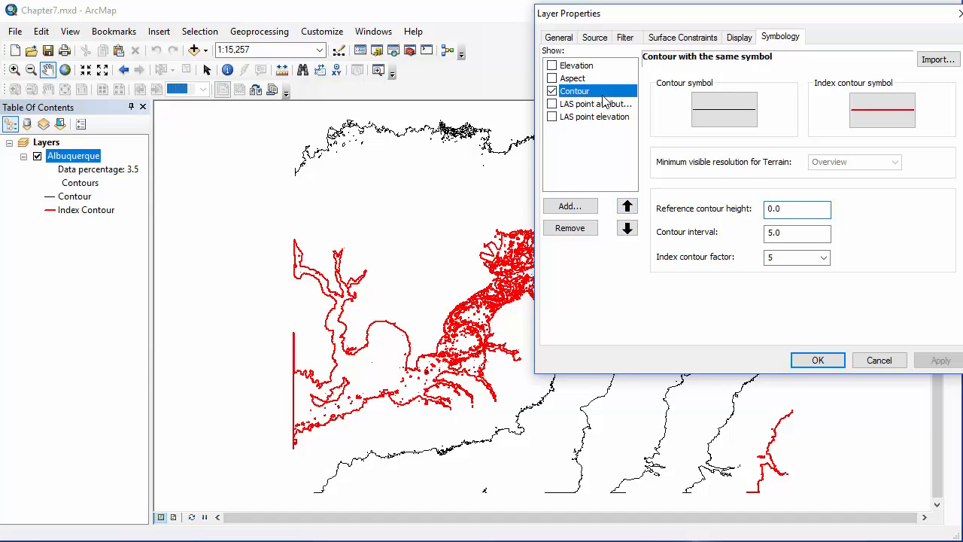
left_click(627, 206)
left_click(627, 206)
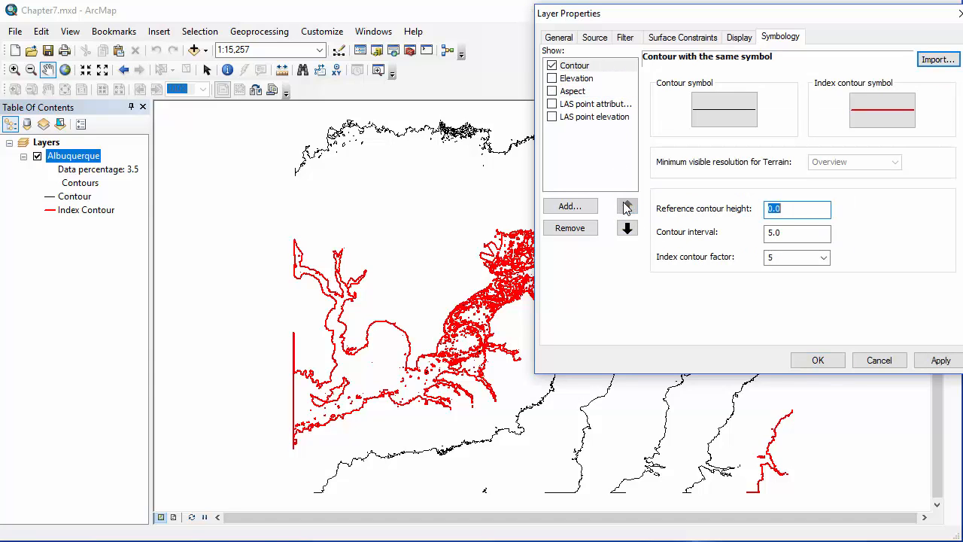
left_click(552, 79)
left_click(941, 361)
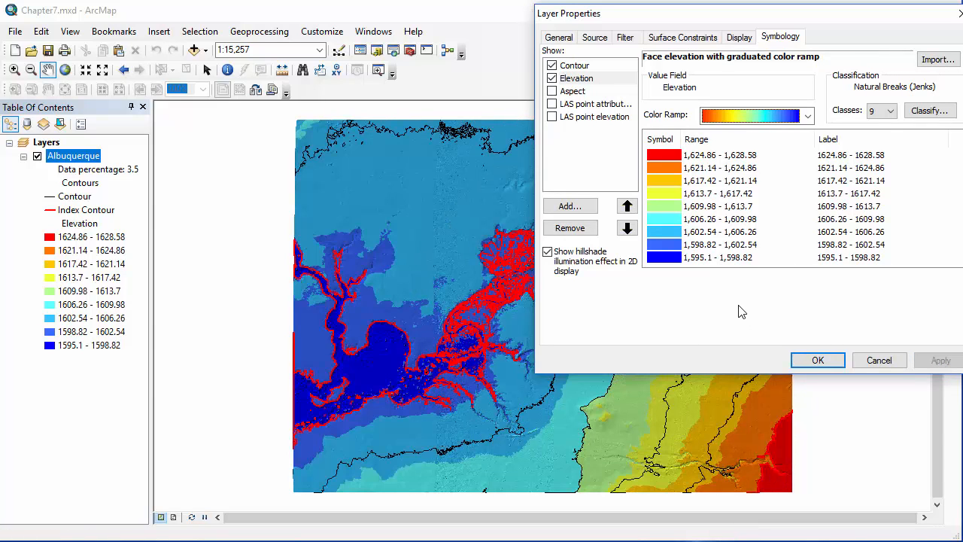
- Set the Contour renderer's contour interval to 1.0 and apply the change to the map
left_click(584, 67)
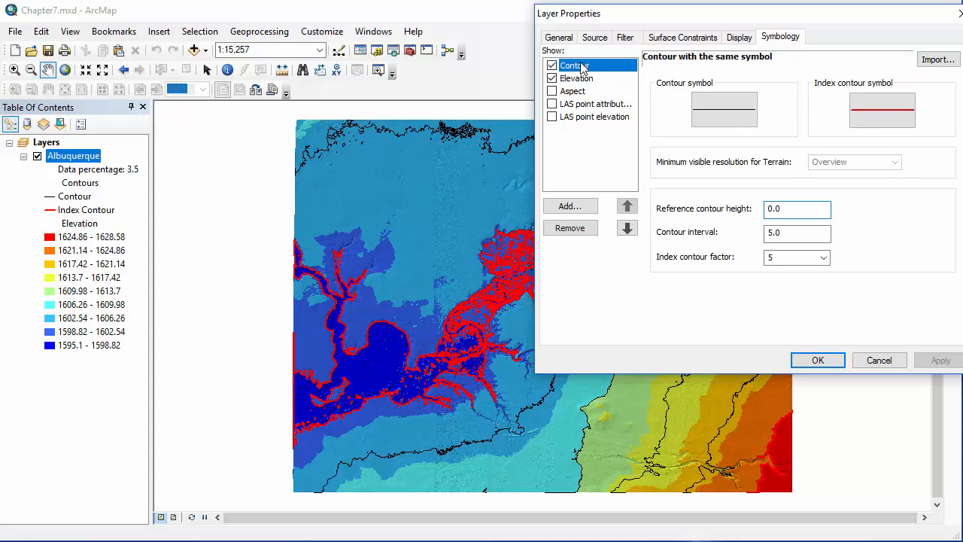
double_click(810, 232)
type("1.0")
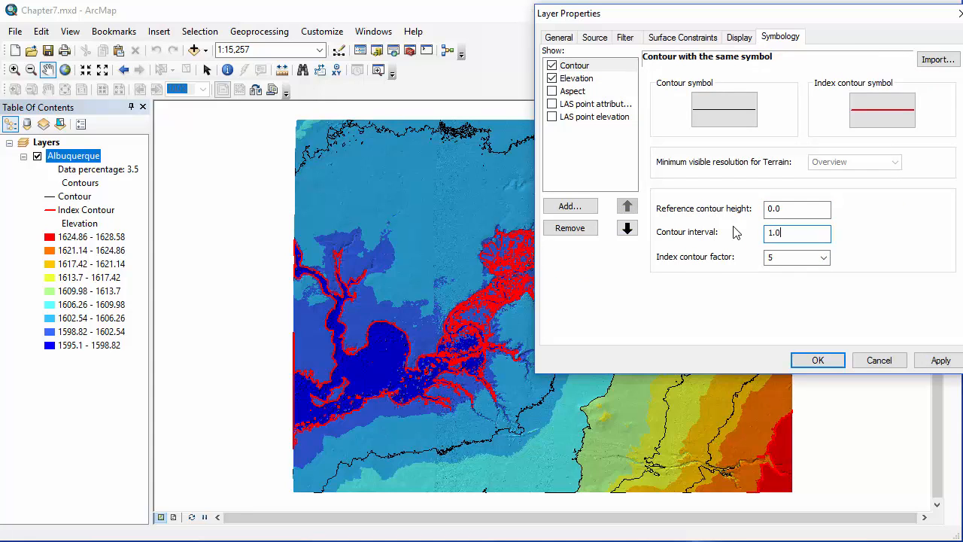
left_click(945, 360)
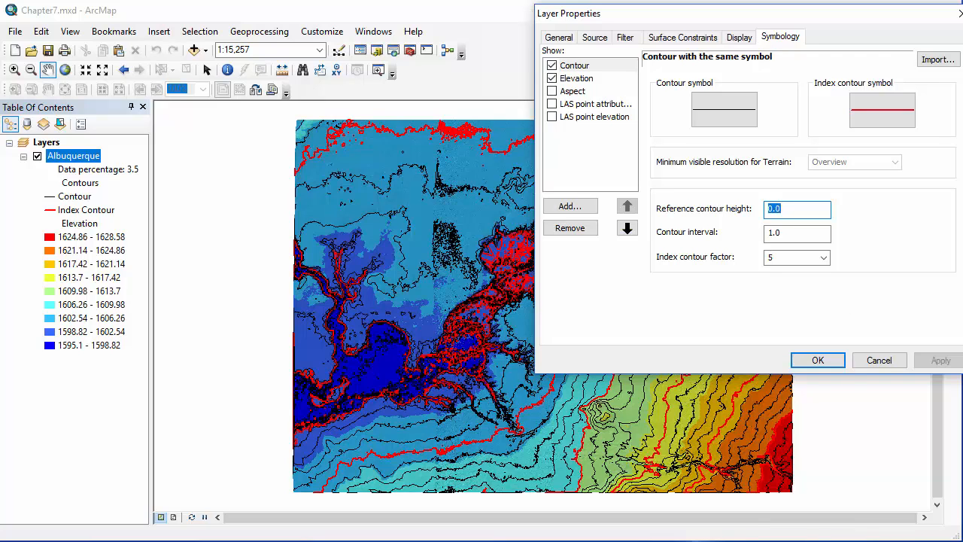
left_click(100, 169)
- Set the layer to always display LAS file extents together with the LAS file names, and apply
left_click(731, 40)
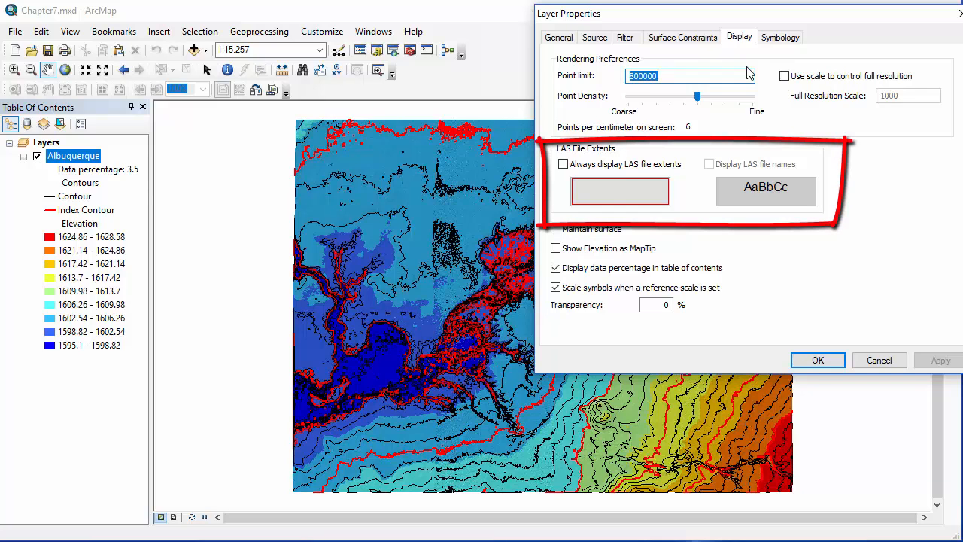
left_click(563, 164)
left_click(709, 164)
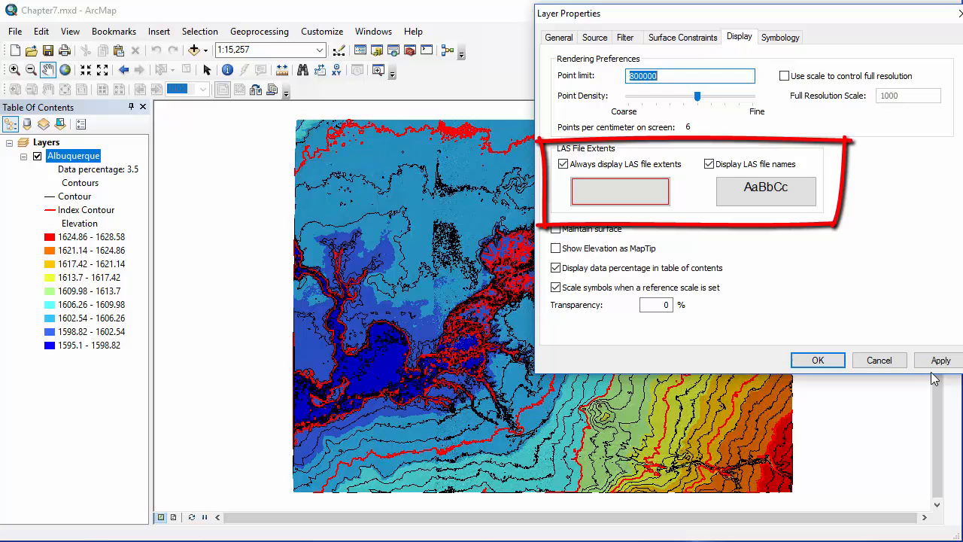
left_click(940, 361)
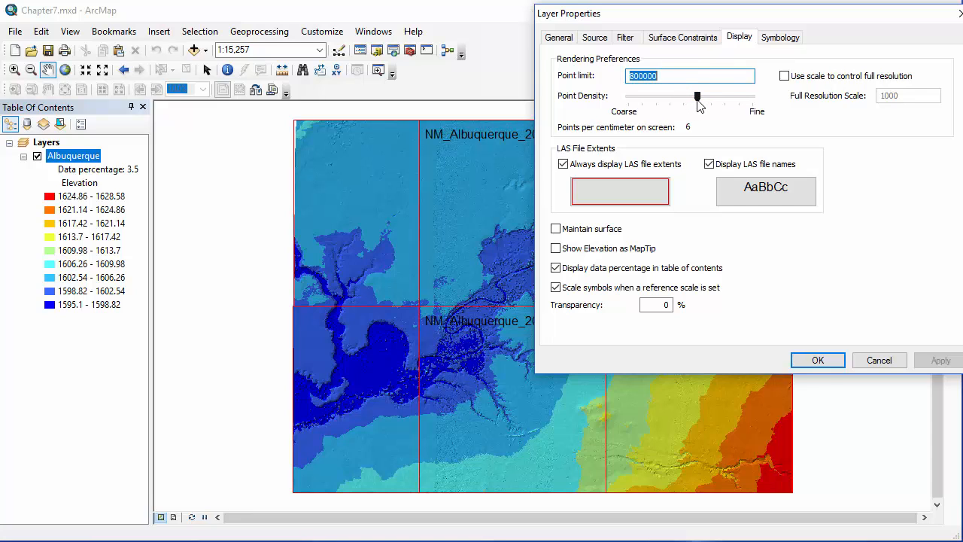
- Try point densities of 1 and 10 points per centimeter, applying each, and return the density to 6
left_click_drag(698, 99, 625, 105)
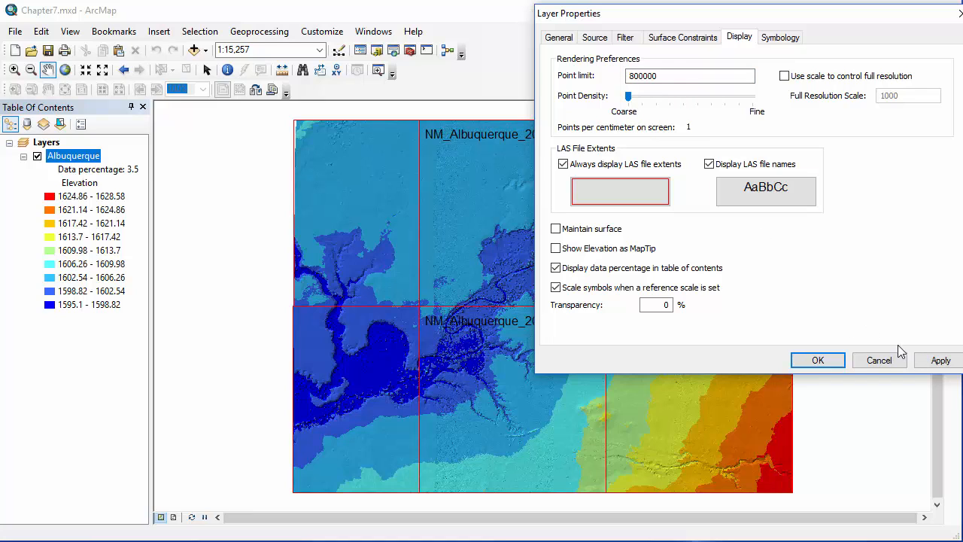
left_click(935, 361)
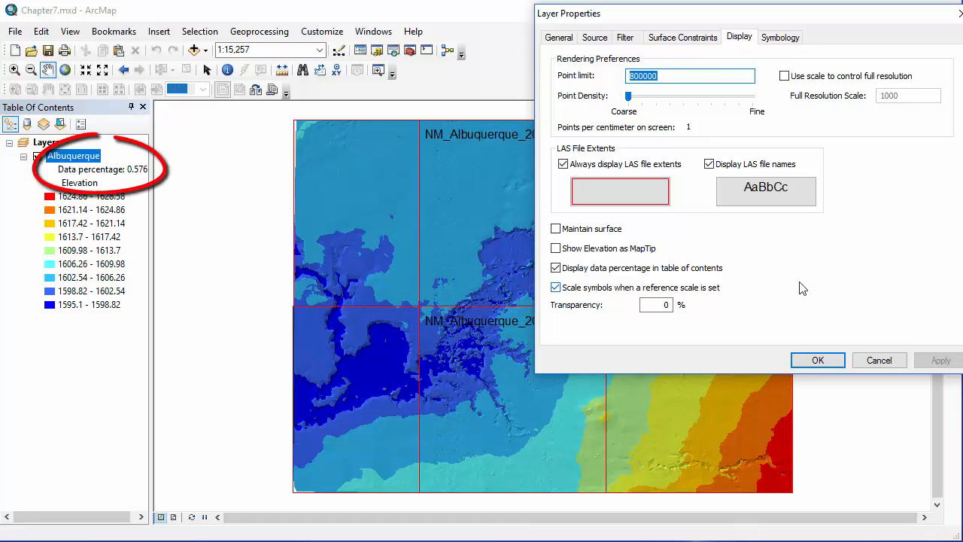
left_click_drag(628, 96, 756, 112)
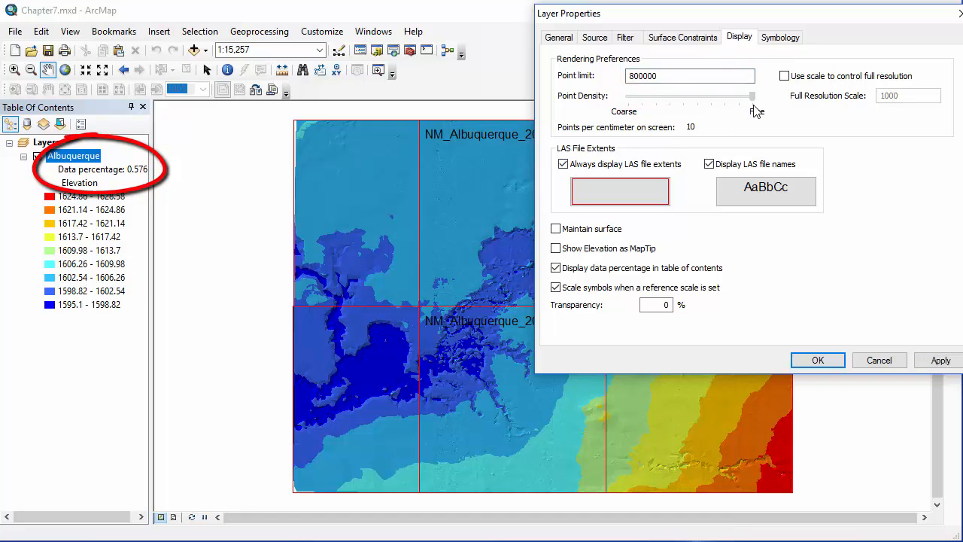
left_click(939, 360)
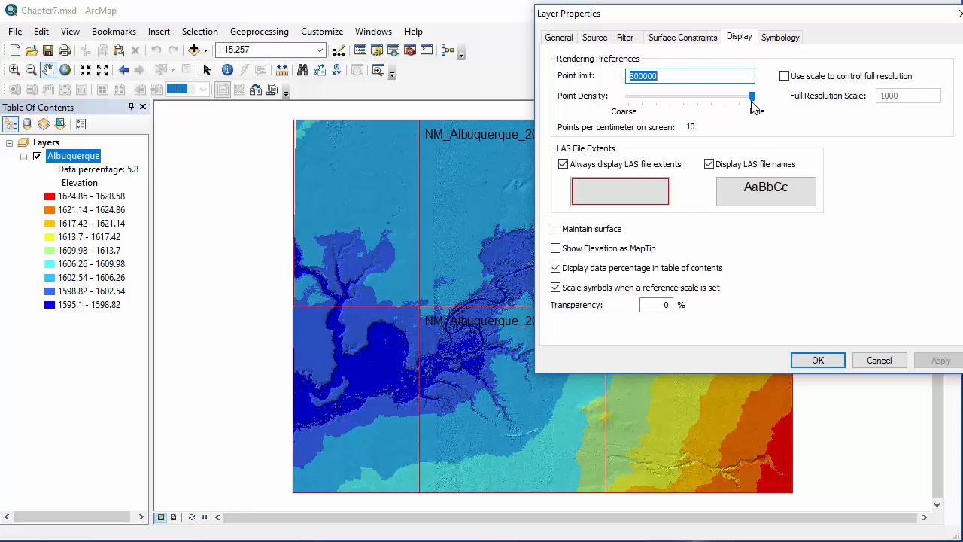
left_click_drag(752, 96, 698, 96)
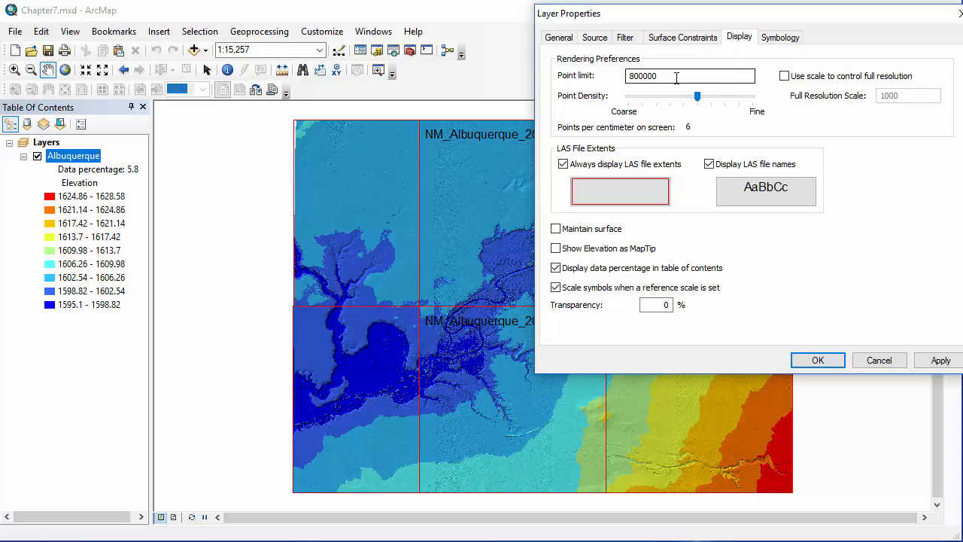
- Set the layer's point limit to 1000000 and apply the rendering preferences
double_click(677, 76)
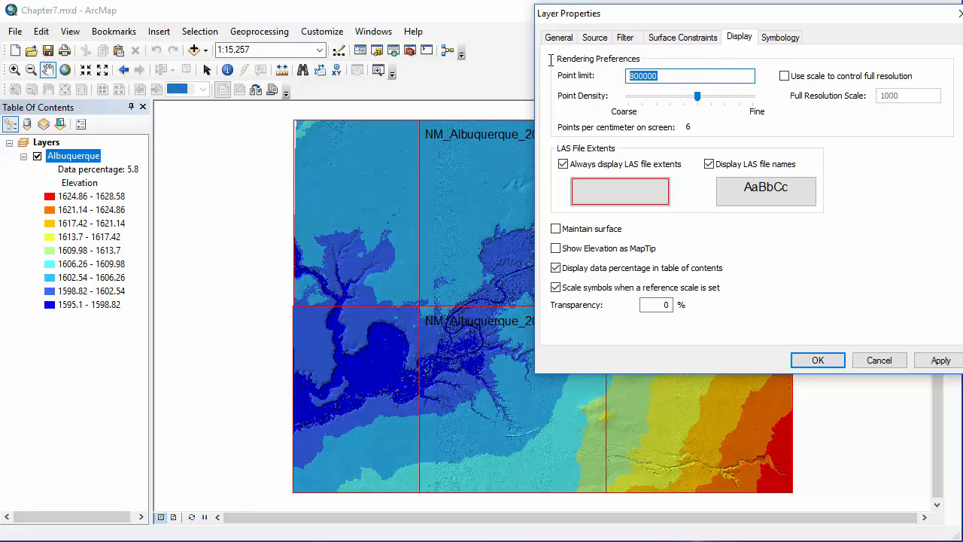
type("1000000")
left_click(926, 361)
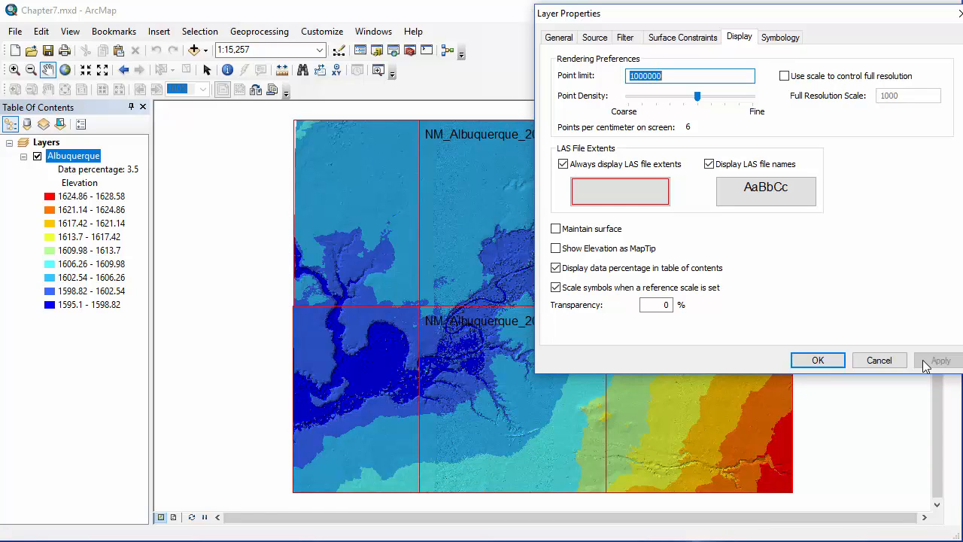
- Set the layer's point limit to 4000000, apply it, and accept the layer properties
left_click(633, 75)
key("BackSpace")
type("4")
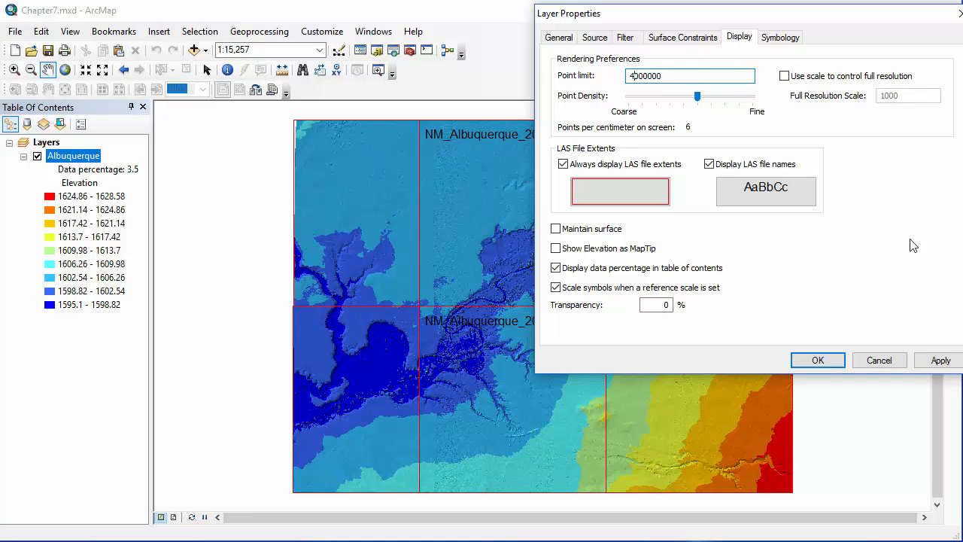
left_click(937, 359)
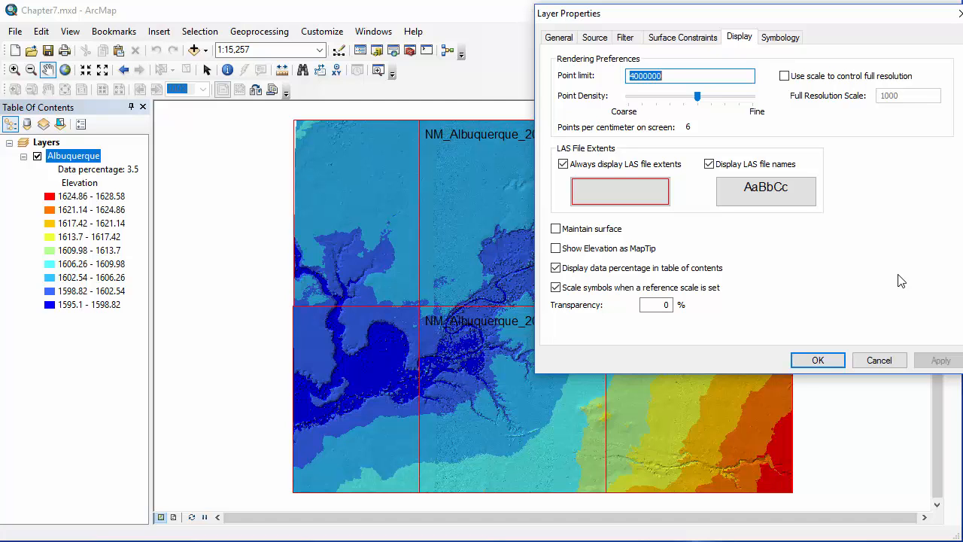
left_click(808, 361)
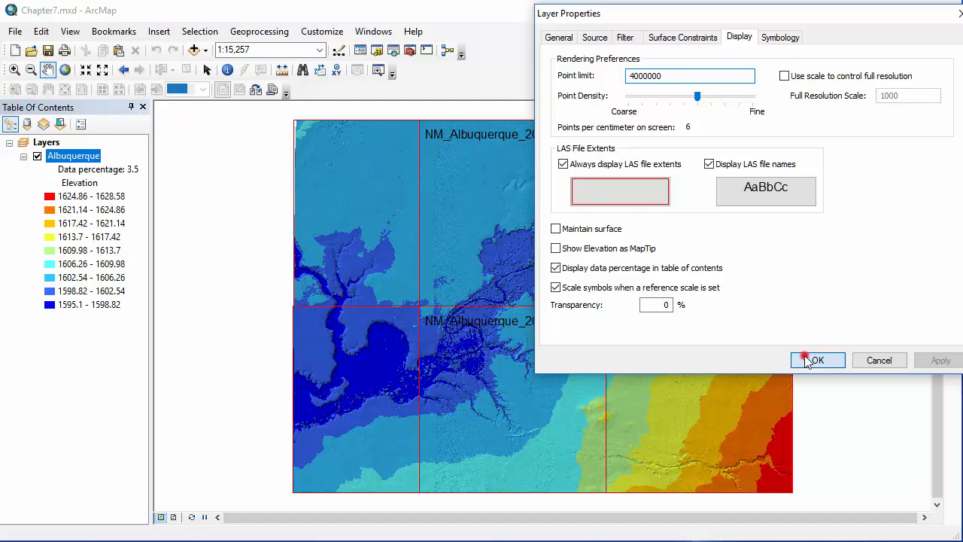
- Zoom in on the river channel in the middle of the elevation surface to a scale of about 1:3,975
left_click(15, 69)
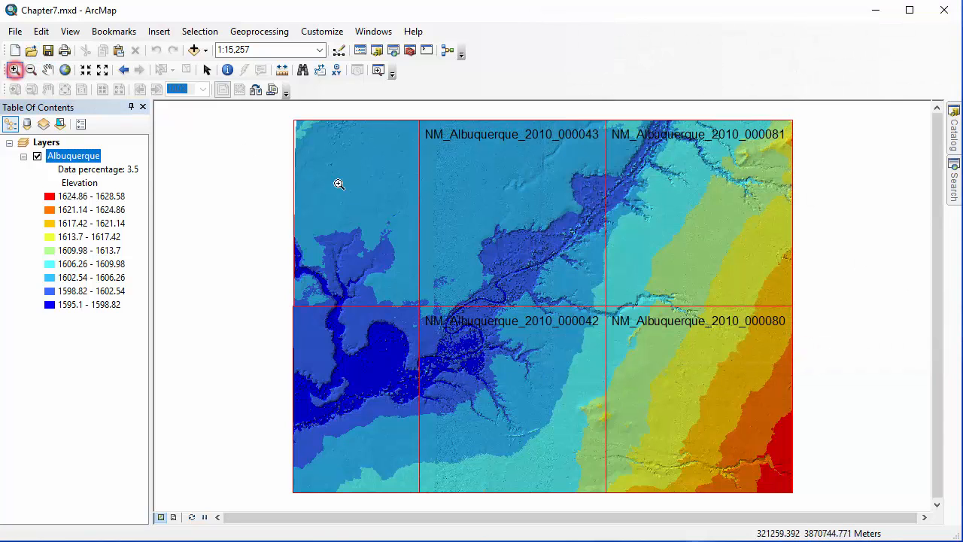
left_click(443, 224)
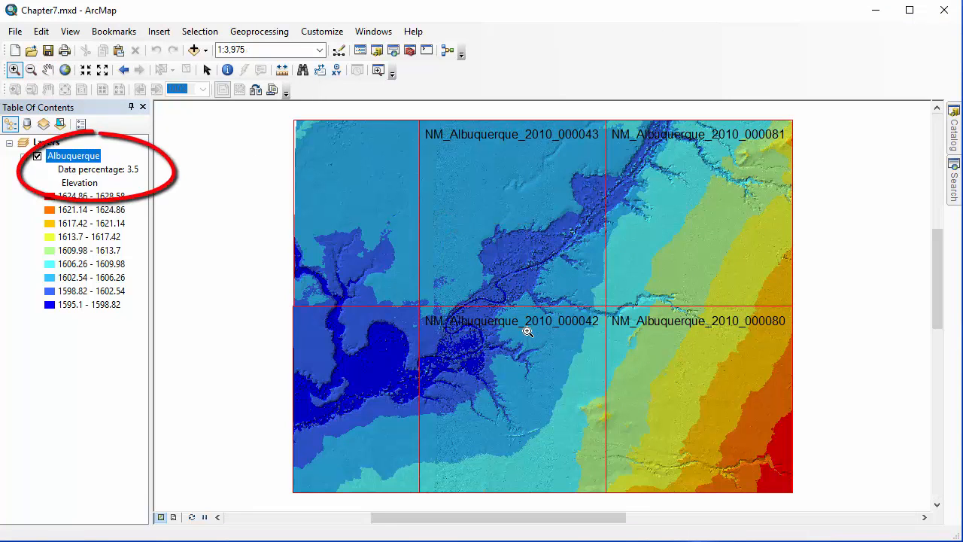
left_click(528, 331)
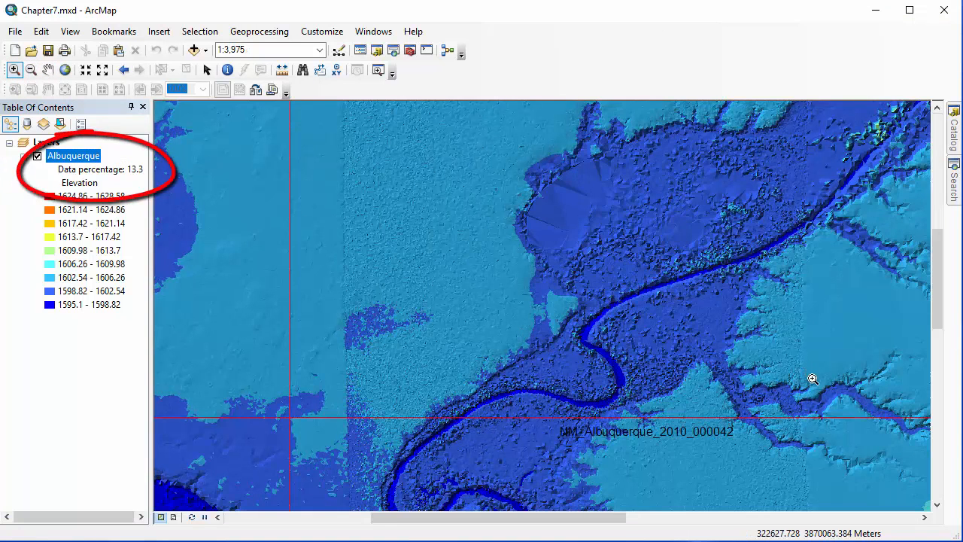